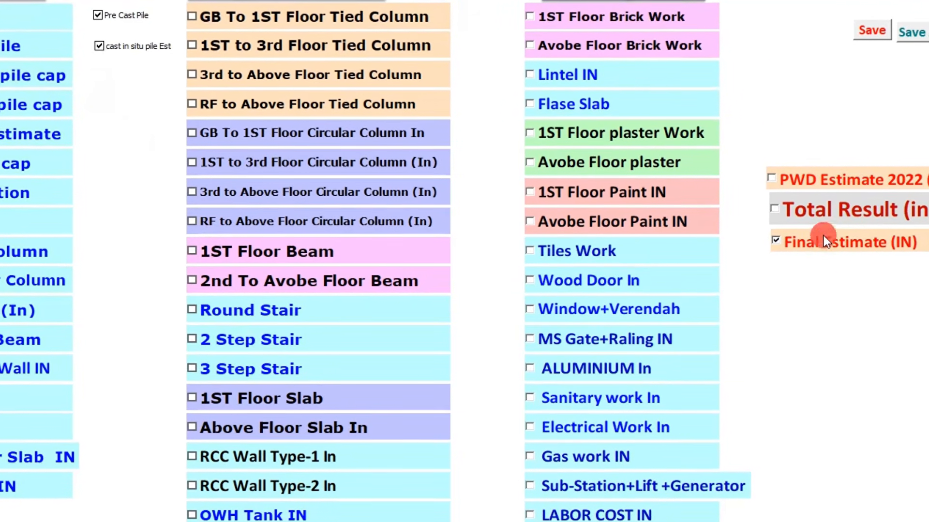
pyautogui.click(814, 246)
pyautogui.click(782, 244)
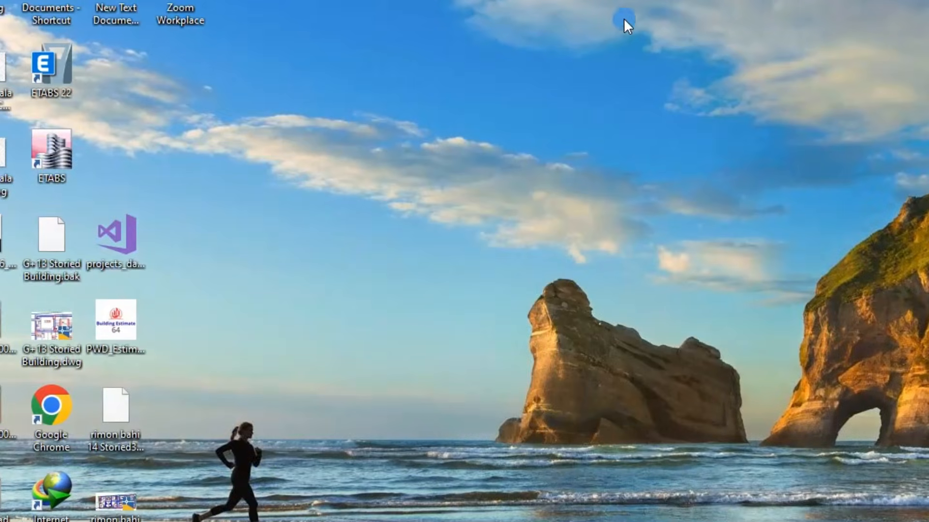
pyautogui.rightClick(624, 19)
pyautogui.click(670, 77)
pyautogui.rightClick(660, 24)
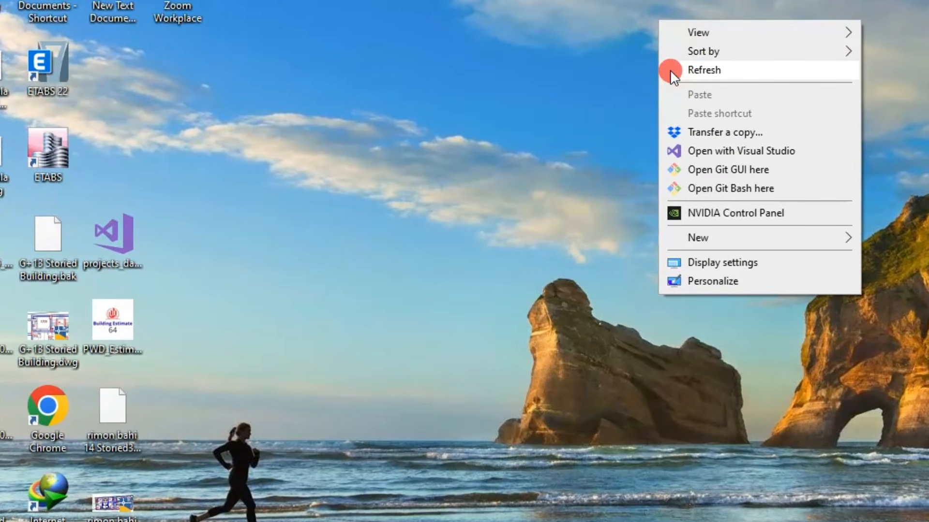
pyautogui.click(669, 70)
pyautogui.moveTo(612, 103); pyautogui.dragTo(542, 149)
pyautogui.rightClick(694, 32)
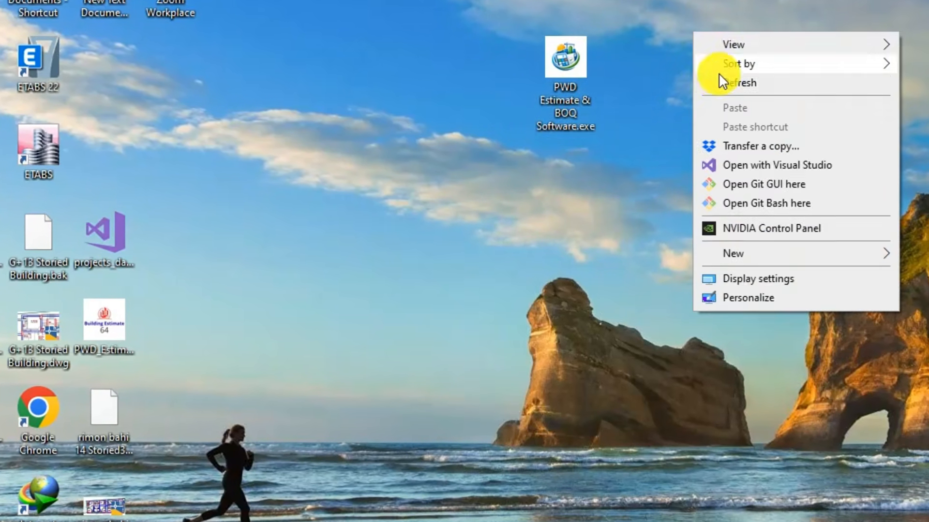
pyautogui.click(718, 80)
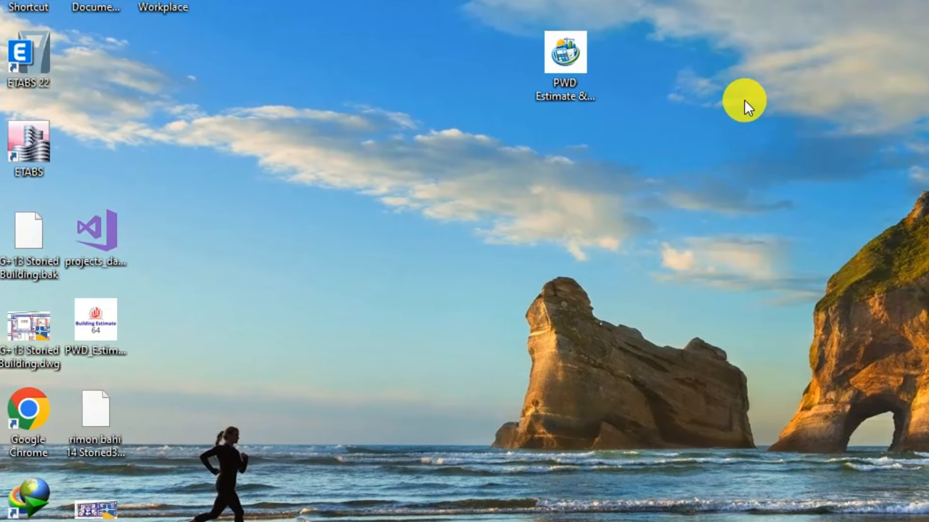
# Step: Launch PWD Estimate & BOQ Software from the desktop and try to activate it with a made-up license key
pyautogui.doubleClick(577, 60)
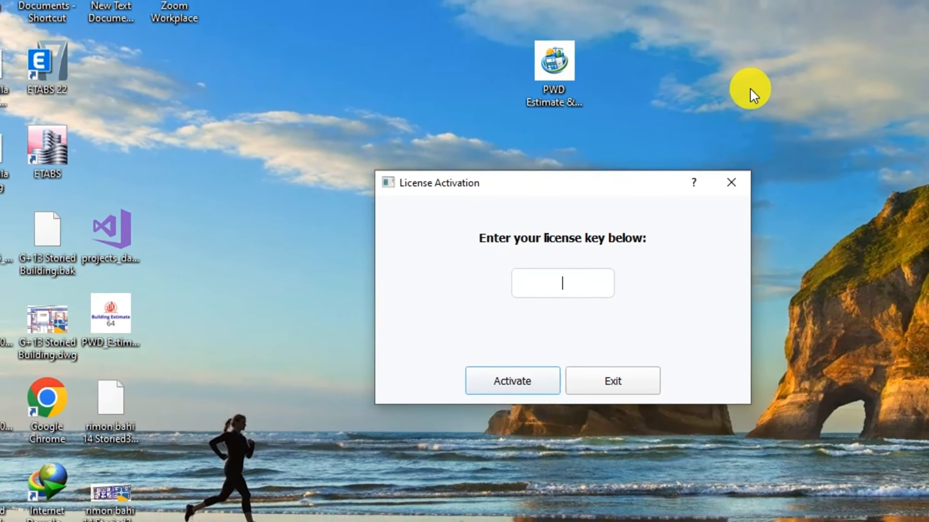
pyautogui.write('hasuhfa')
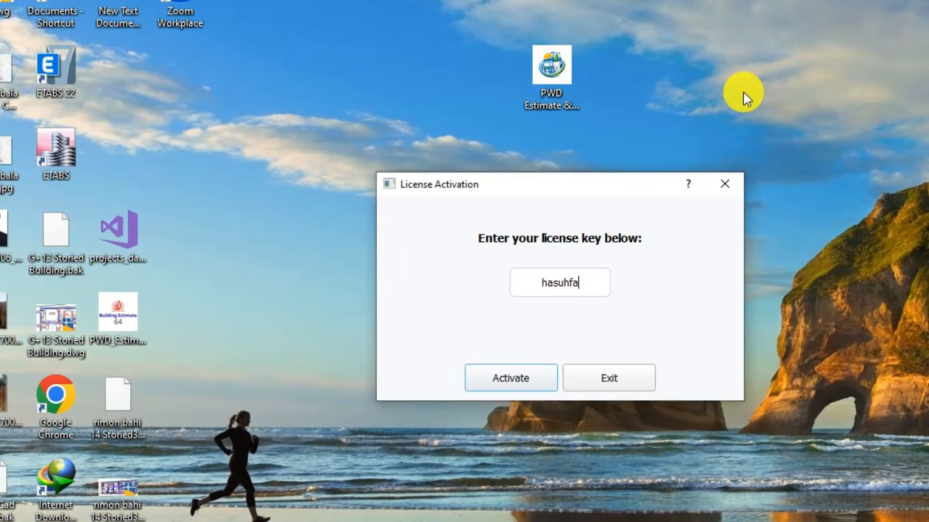
pyautogui.click(502, 377)
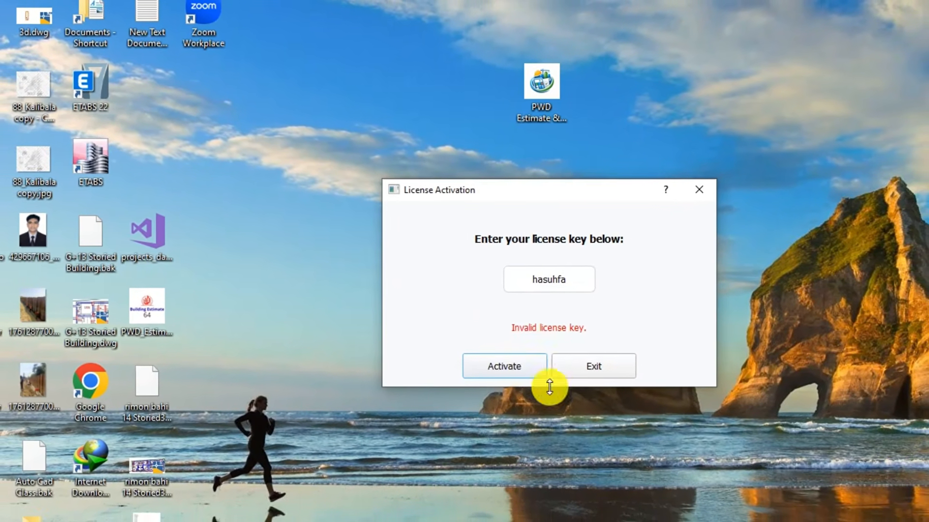
# Step: Clear the license key field, copy the license key from New Text Document (2).txt, and close that document
pyautogui.click(571, 280)
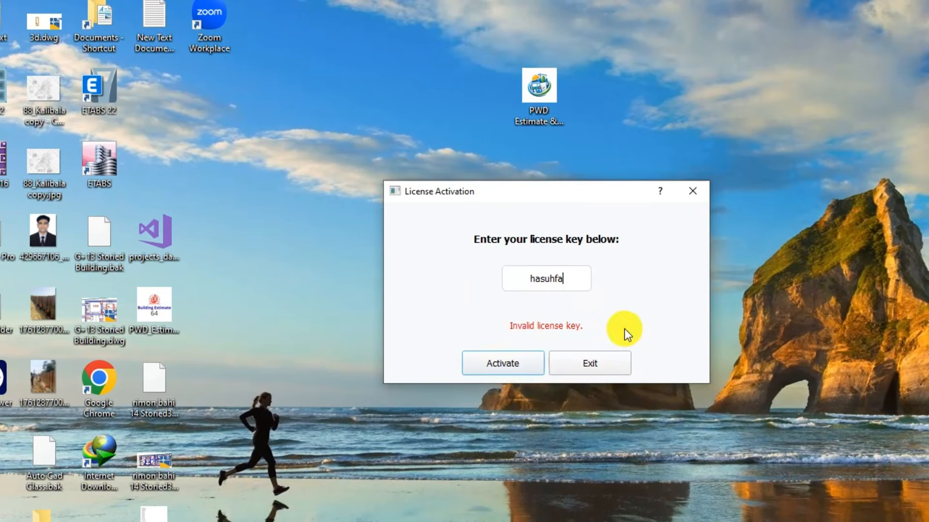
pyautogui.moveTo(561, 279); pyautogui.dragTo(460, 280)
pyautogui.press('BackSpace')
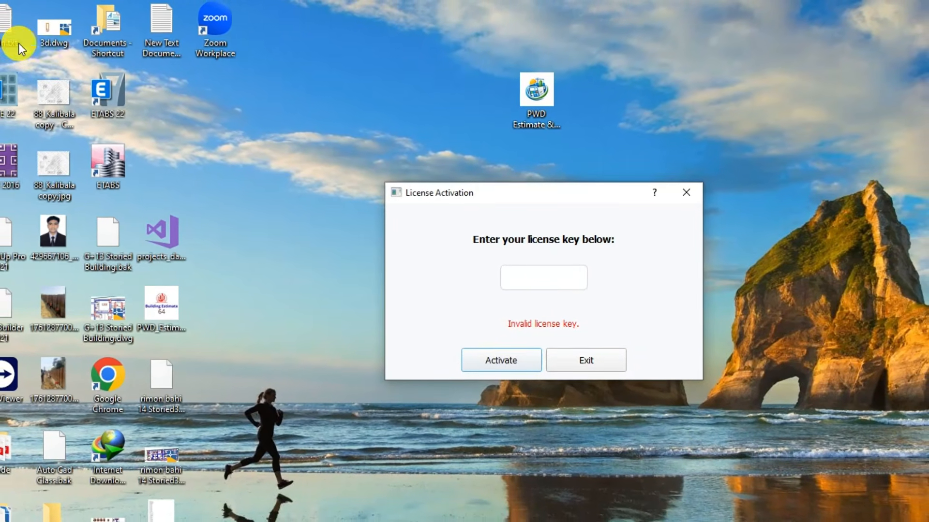
pyautogui.doubleClick(166, 29)
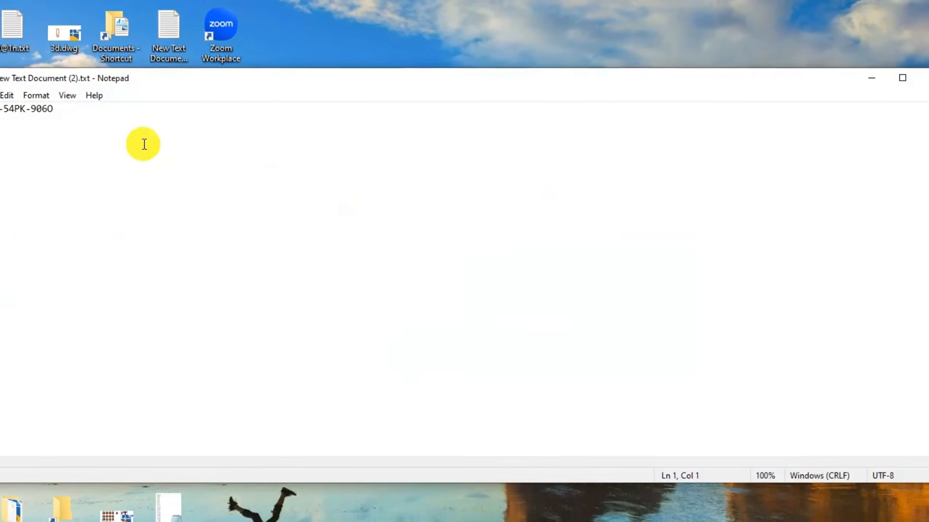
pyautogui.moveTo(54, 108); pyautogui.dragTo(0, 109)
pyautogui.rightClick(0, 110)
pyautogui.click(145, 156)
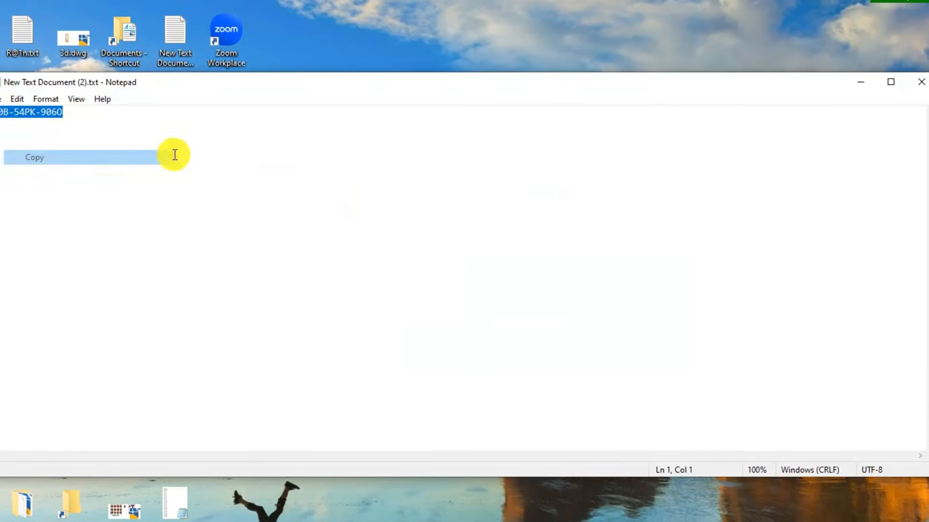
pyautogui.click(922, 82)
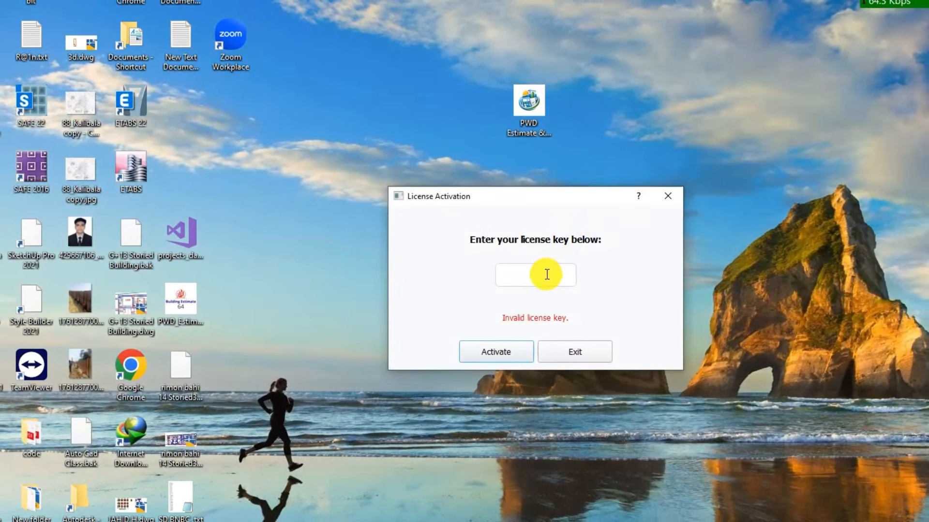
# Step: Paste the copied license key into the License Activation dialog and activate the software
pyautogui.hotkey('ctrl', 'v')
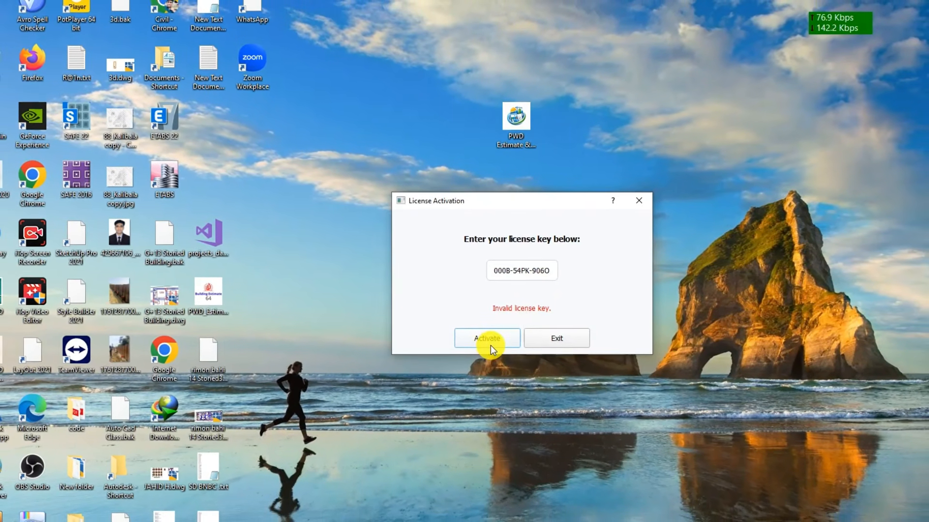
pyautogui.click(491, 346)
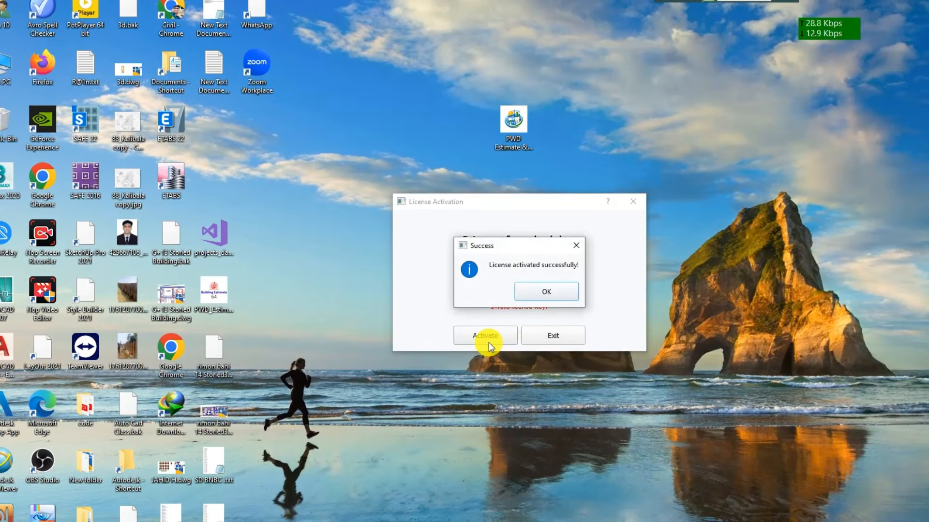
pyautogui.click(550, 291)
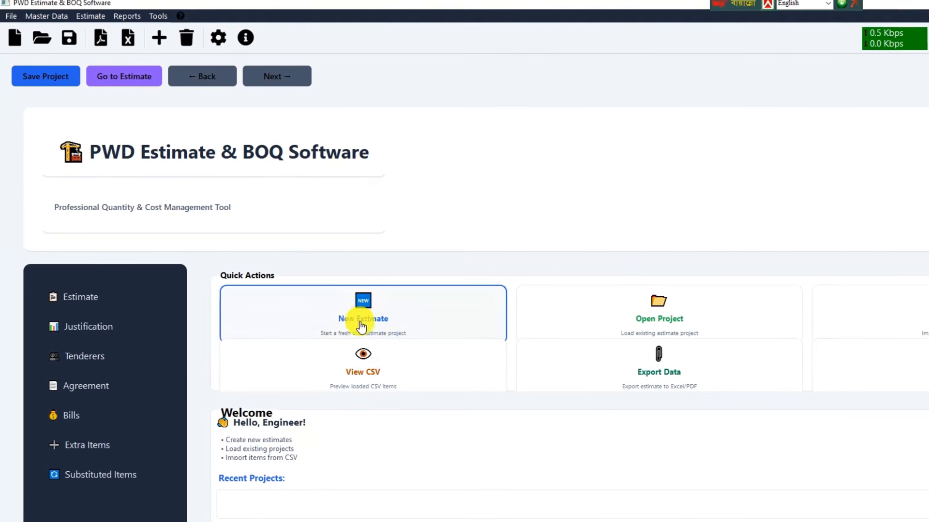
# Step: Create and save a new estimate with Estimate ID 1234 and Name of Work "Estimate"
pyautogui.click(401, 320)
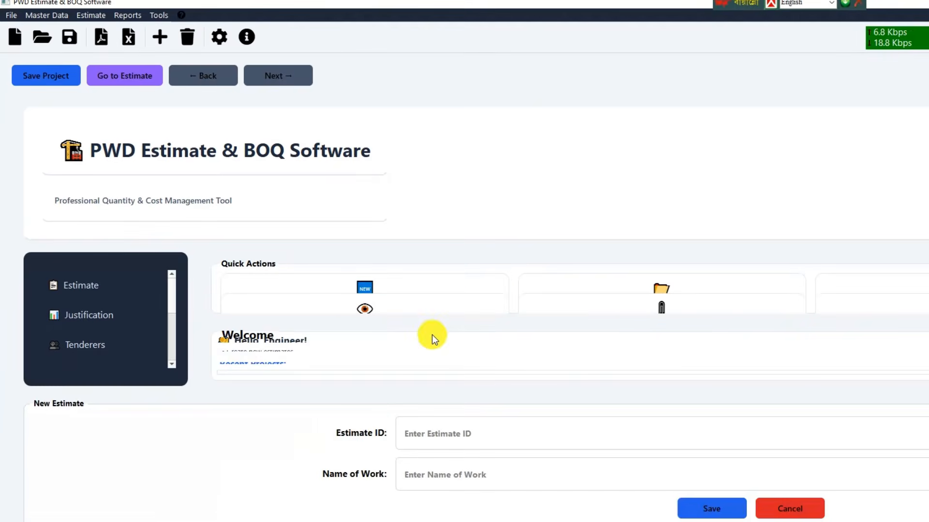
pyautogui.click(438, 429)
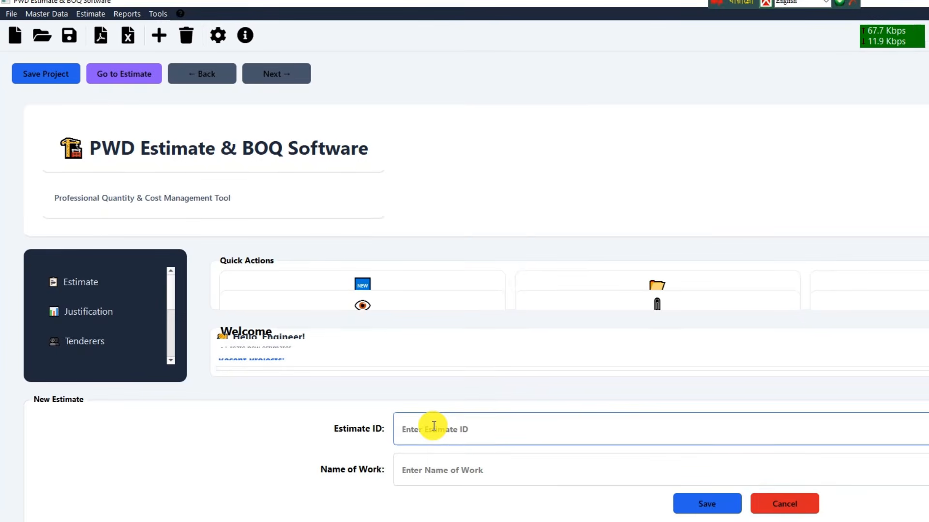
pyautogui.write('1234')
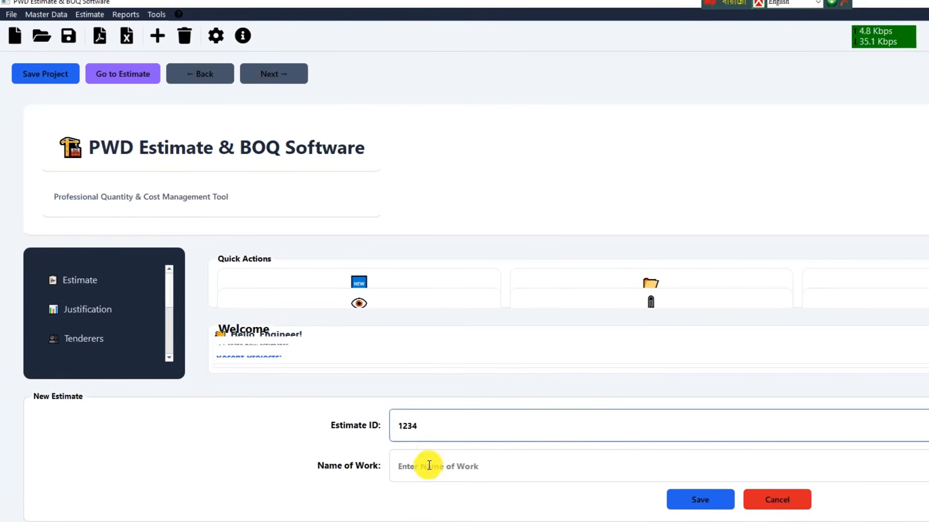
pyautogui.click(429, 466)
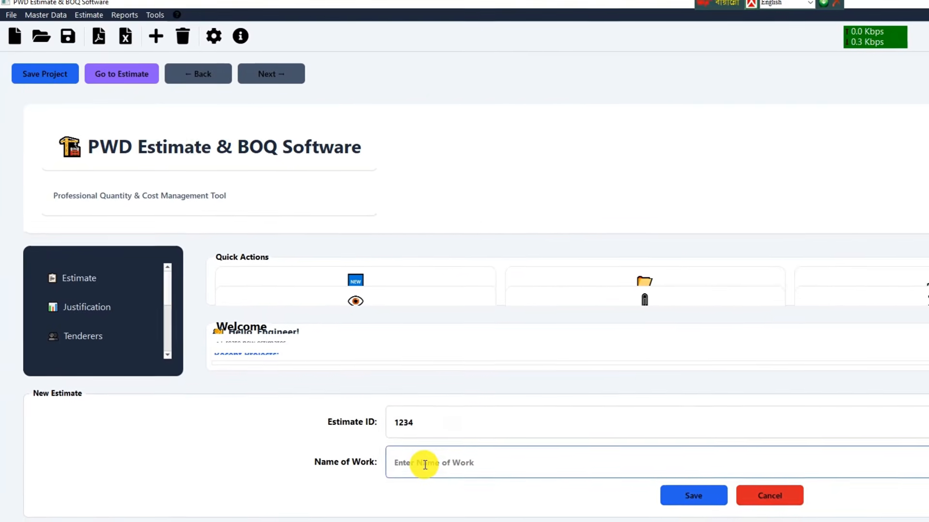
pyautogui.write('E')
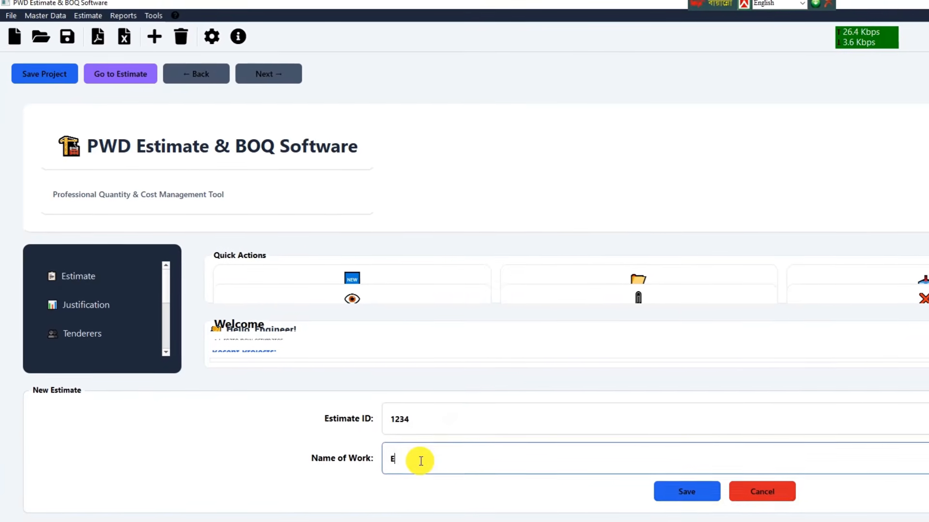
pyautogui.write('stimat')
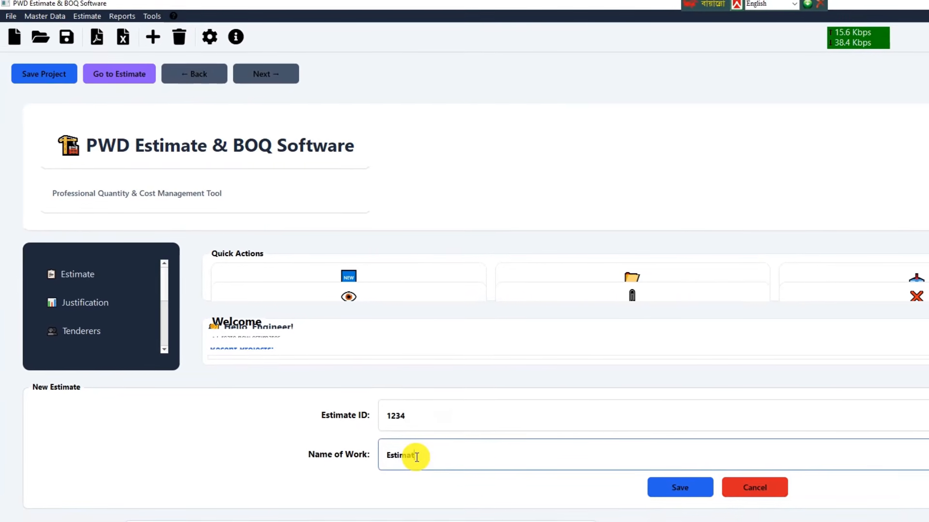
pyautogui.write('e')
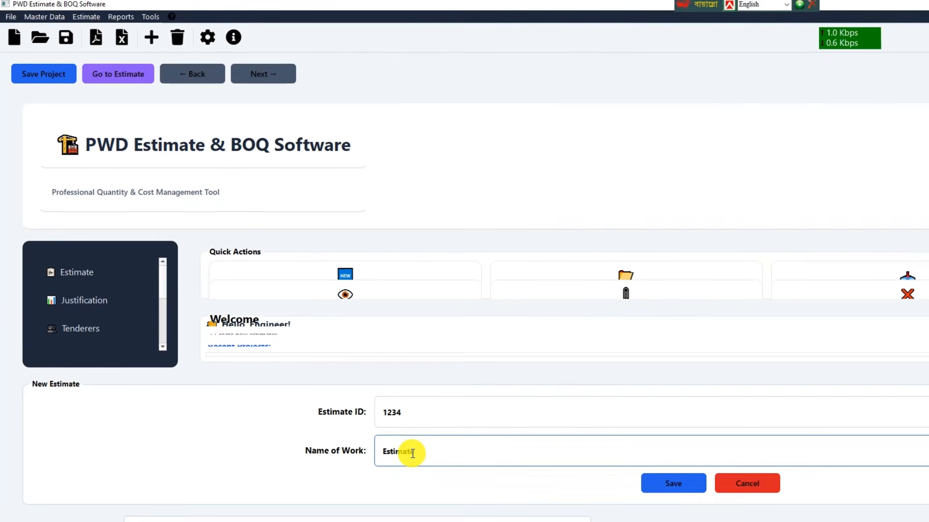
pyautogui.click(677, 484)
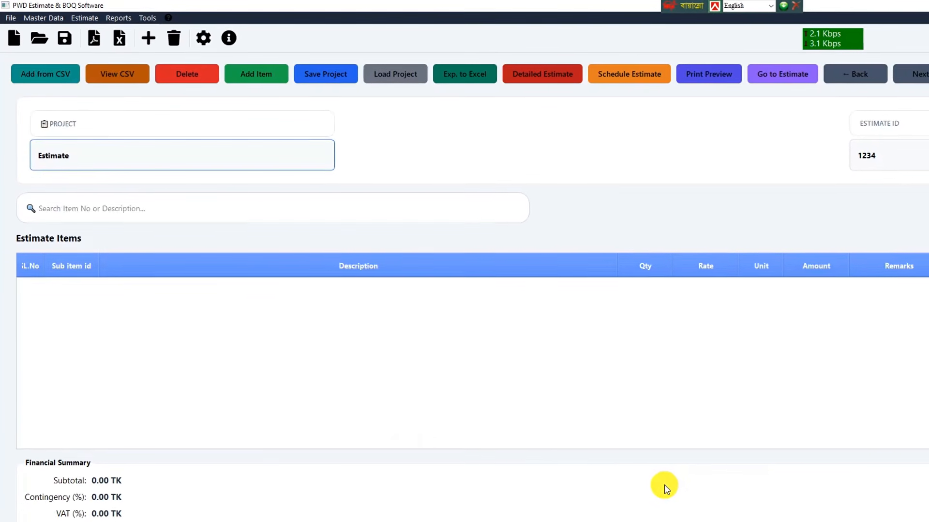
# Step: Review the page with the estimate's totals, tender information and agreement details, and return to the Estimate Items page
pyautogui.click(849, 74)
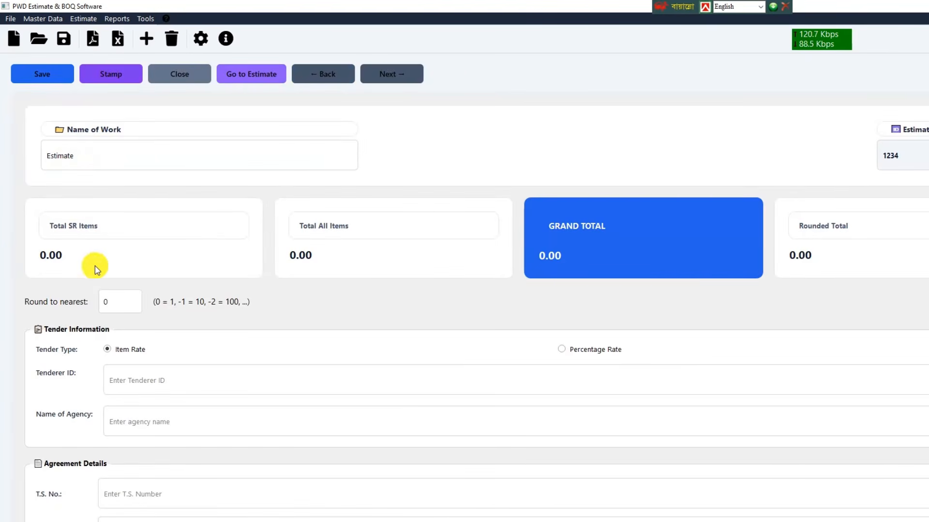
pyautogui.scroll(-2, 95, 270)
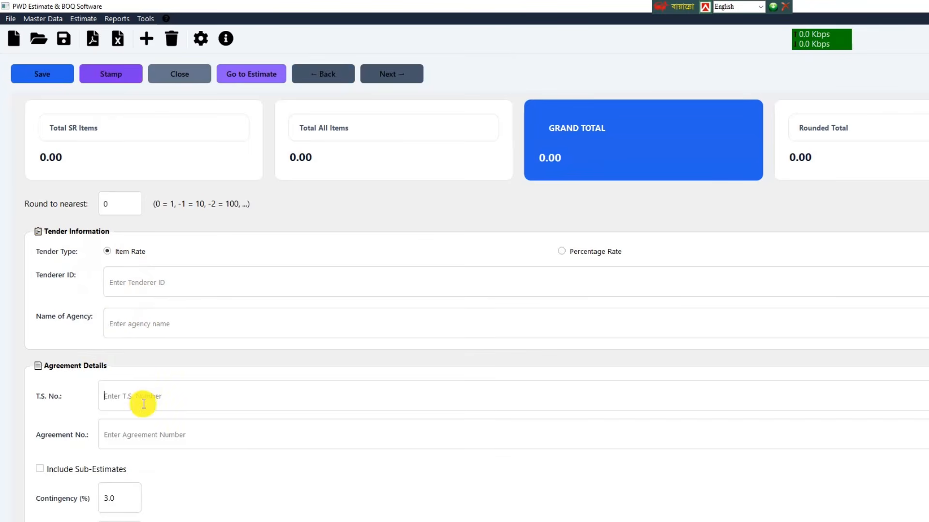
pyautogui.scroll(-2, 121, 377)
pyautogui.scroll(4, 207, 338)
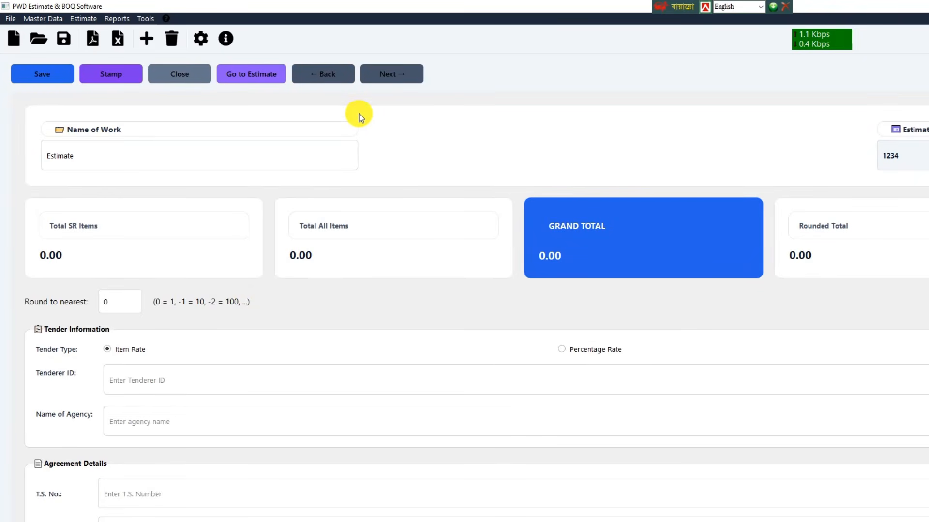
pyautogui.click(387, 76)
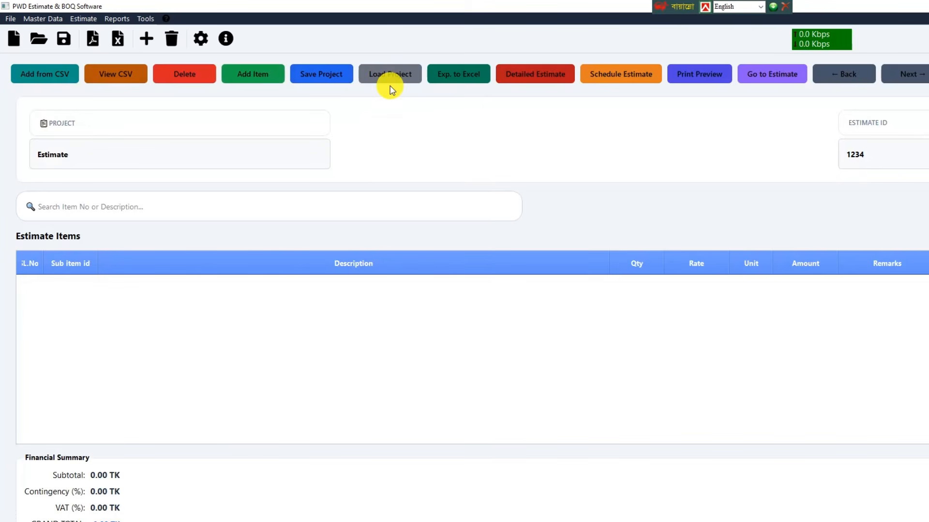
pyautogui.click(434, 133)
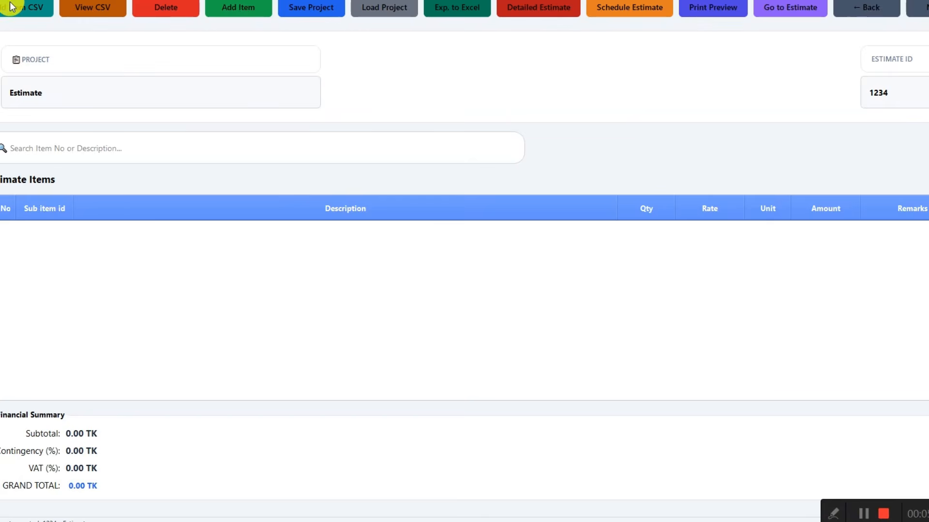
# Step: Load the PWD_2022.csv rate database for adding items from CSV and look through its items
pyautogui.click(50, 88)
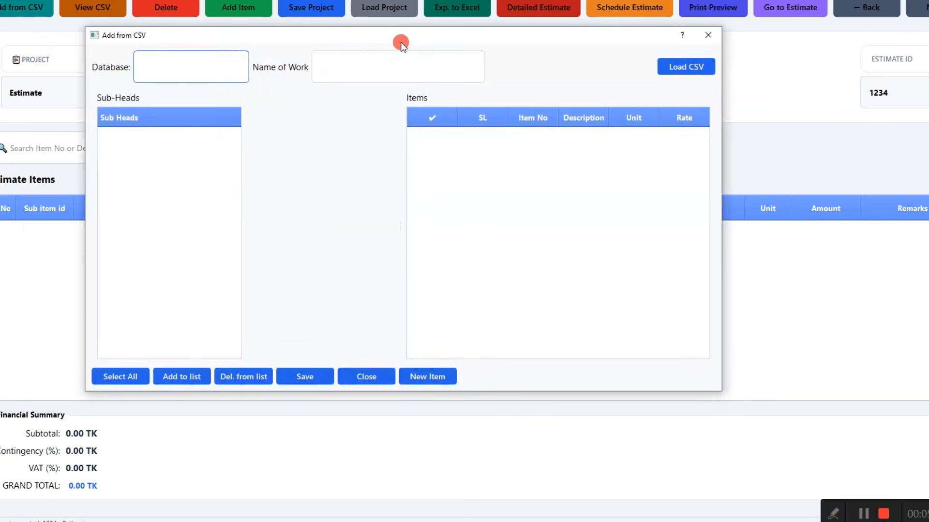
pyautogui.moveTo(400, 43); pyautogui.dragTo(388, 60)
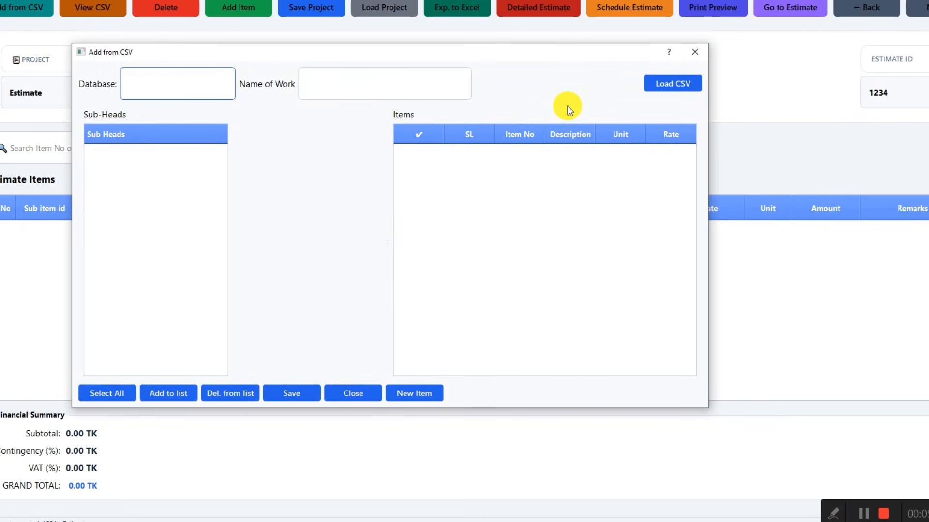
pyautogui.click(660, 86)
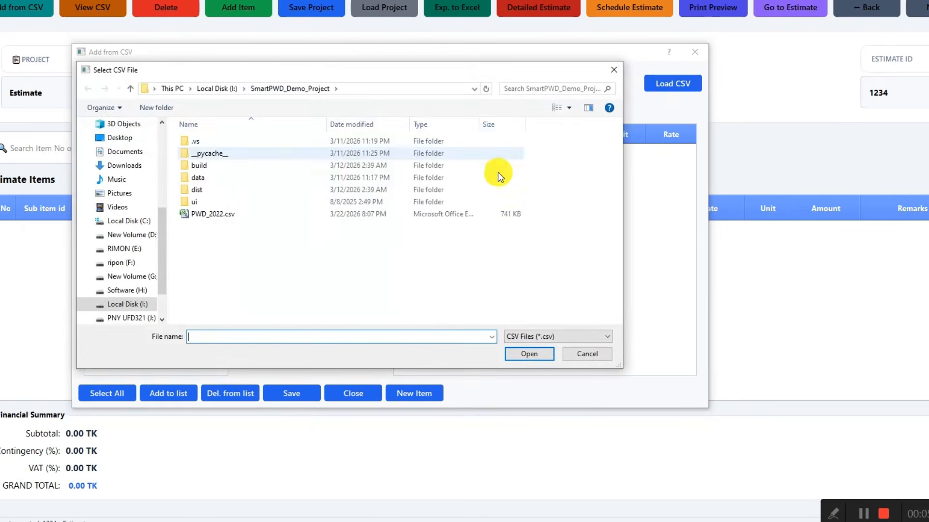
pyautogui.click(194, 213)
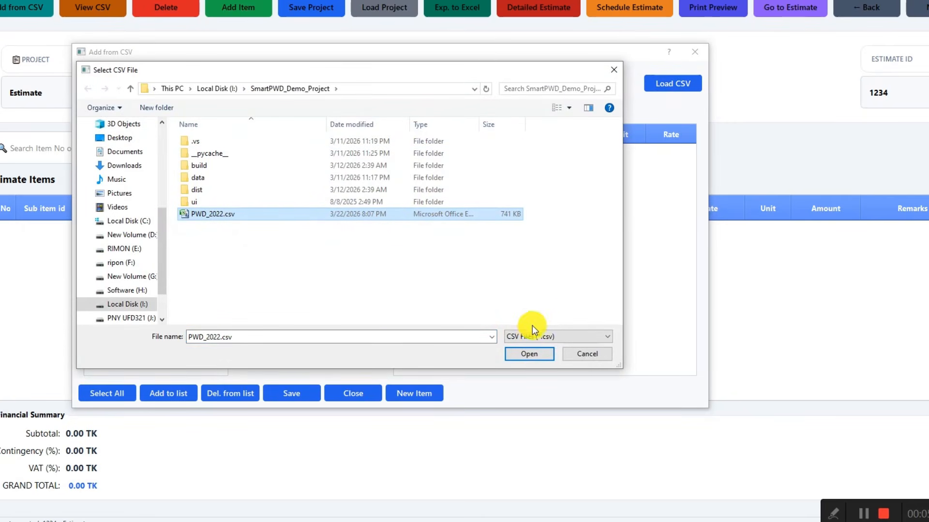
pyautogui.click(530, 354)
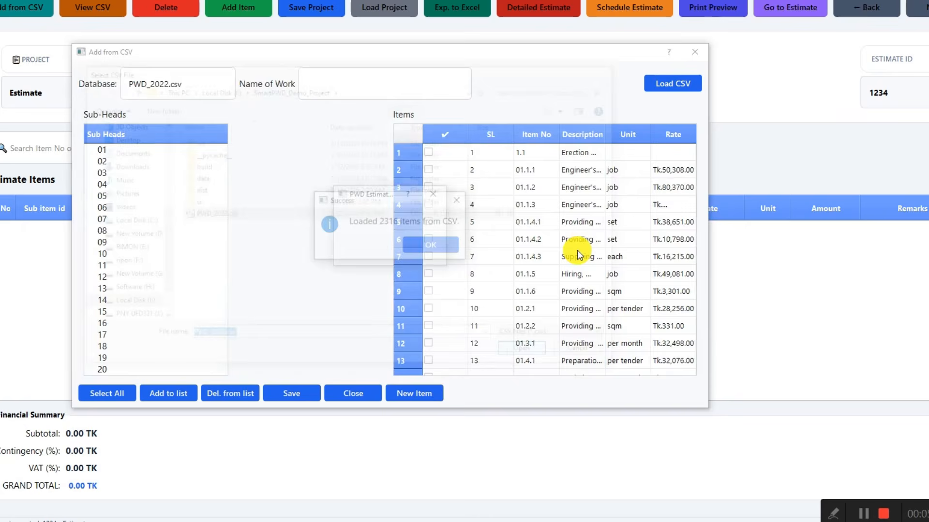
pyautogui.click(448, 245)
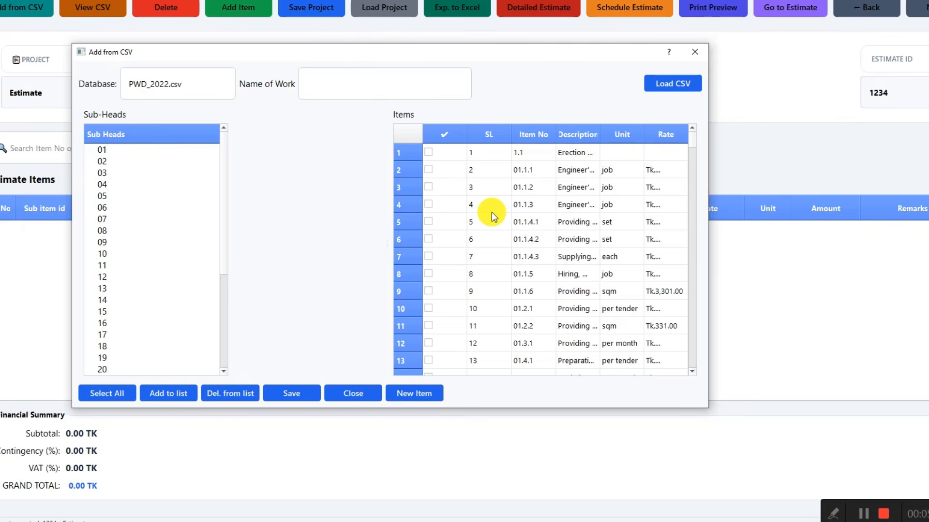
pyautogui.scroll(-5, 536, 212)
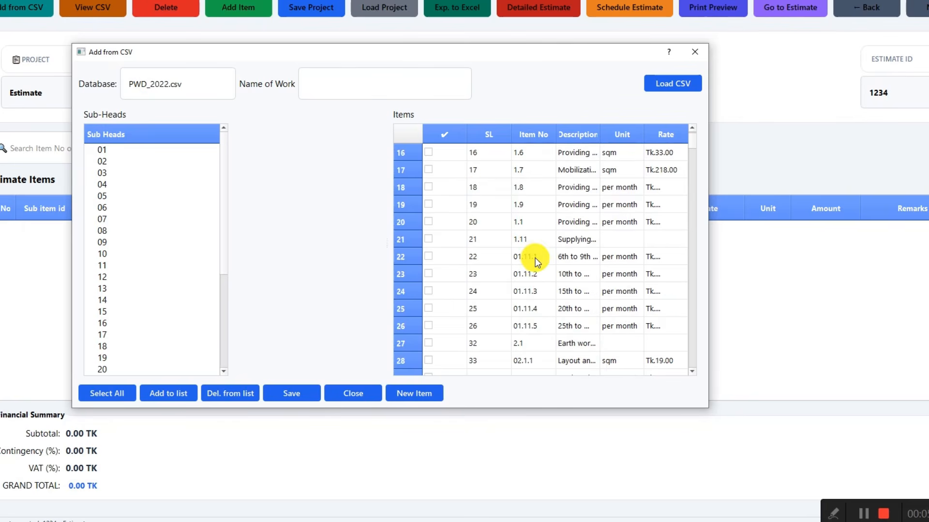
# Step: Enlarge the Add from CSV dialog and mark item 01.1.1, the engineer's site office, for adding
pyautogui.scroll(5, 535, 258)
pyautogui.moveTo(710, 145); pyautogui.dragTo(885, 154)
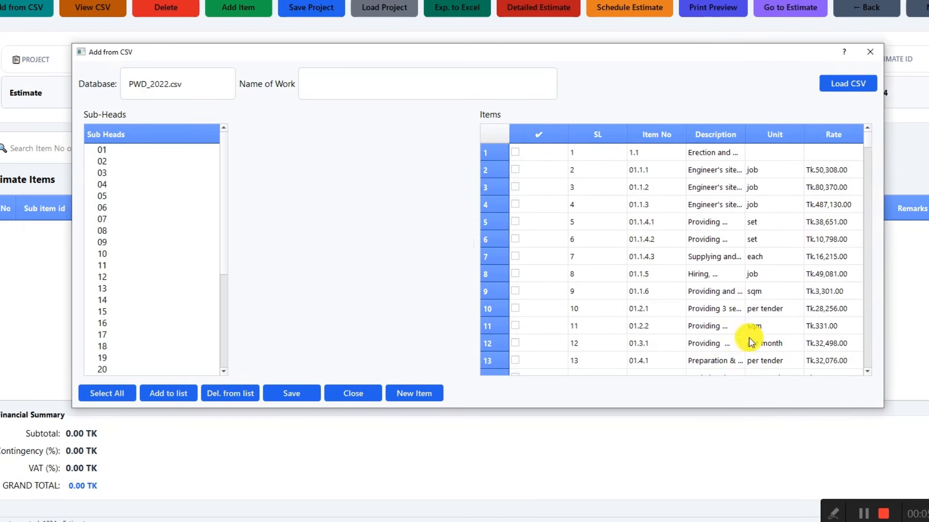
pyautogui.moveTo(709, 410); pyautogui.dragTo(712, 470)
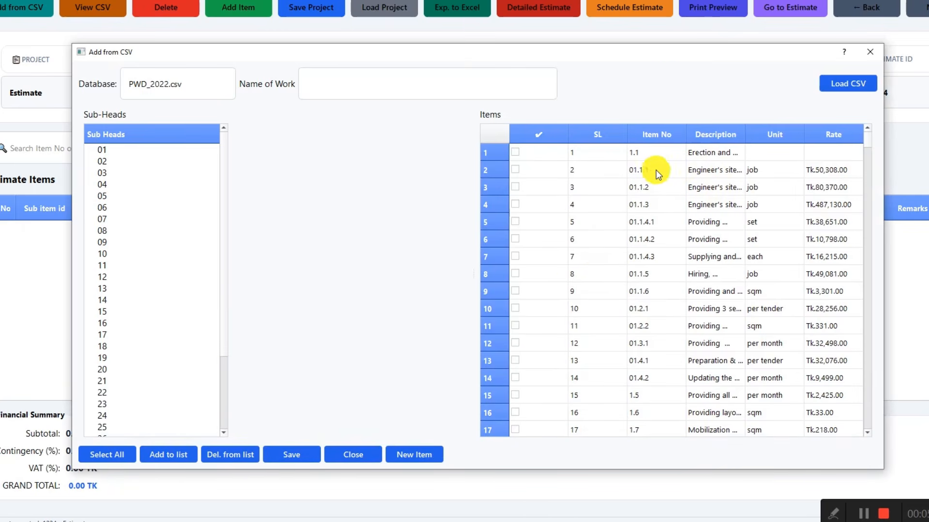
pyautogui.moveTo(642, 52); pyautogui.dragTo(523, 52)
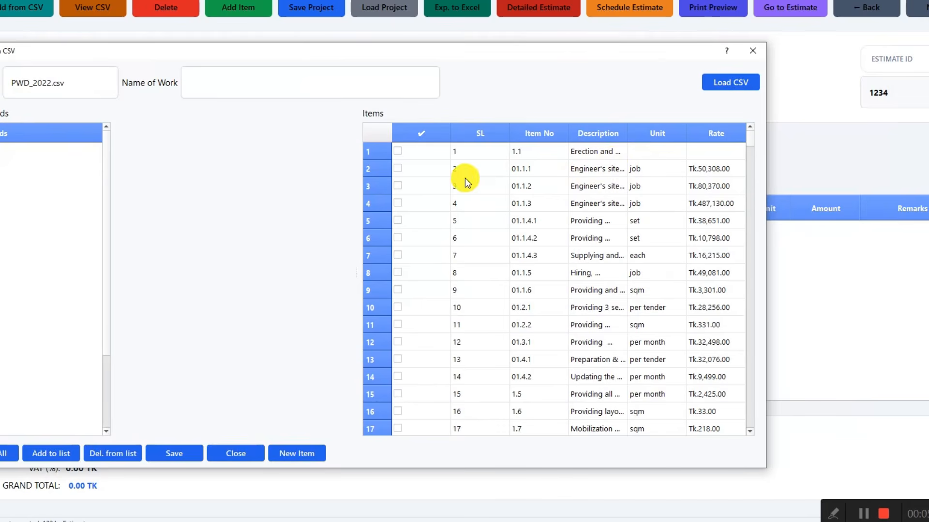
pyautogui.click(398, 169)
# Step: Mark earthwork items 2.1, 02.1.1 and 02.1.2 and sand filling item 02.10.1 for adding from the CSV list
pyautogui.scroll(-1, 596, 222)
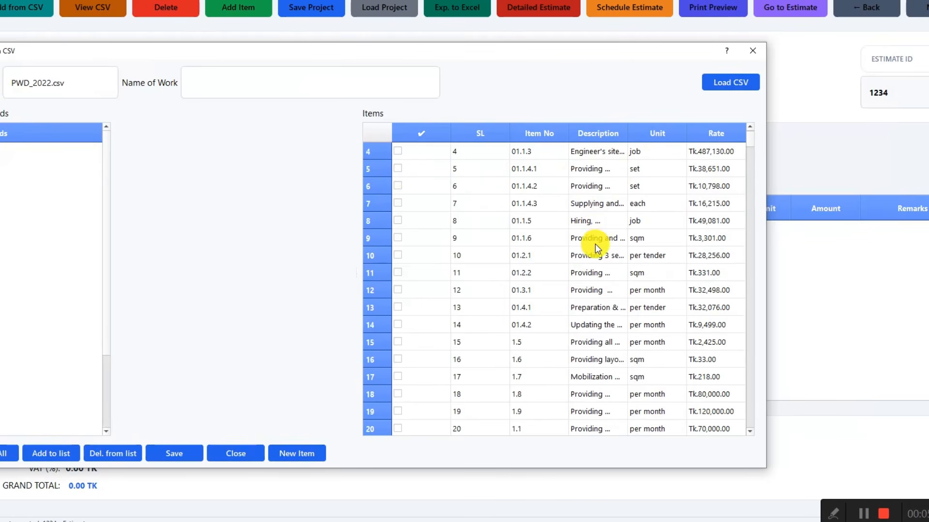
pyautogui.scroll(1, 527, 258)
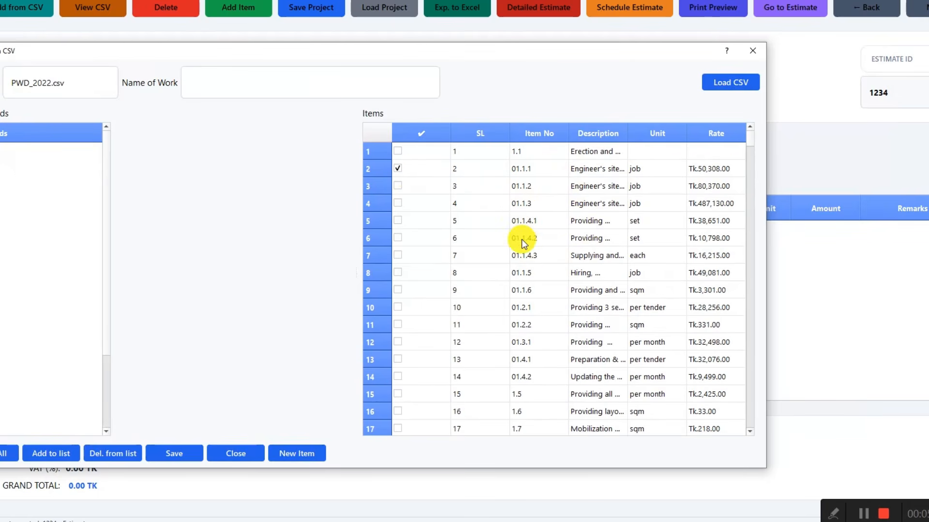
pyautogui.scroll(-1, 513, 261)
pyautogui.scroll(-1, 506, 279)
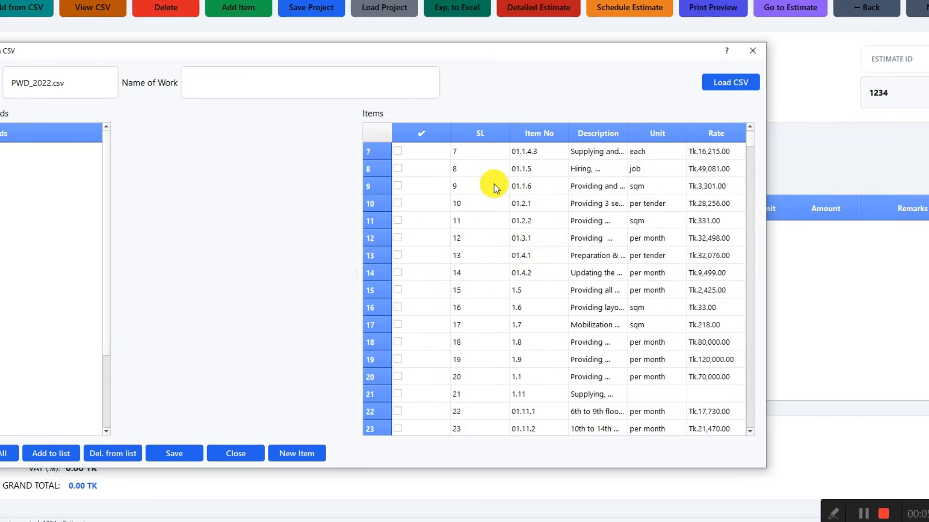
pyautogui.scroll(2, 471, 179)
pyautogui.scroll(-2, 514, 299)
pyautogui.scroll(-1, 595, 307)
pyautogui.scroll(3, 592, 291)
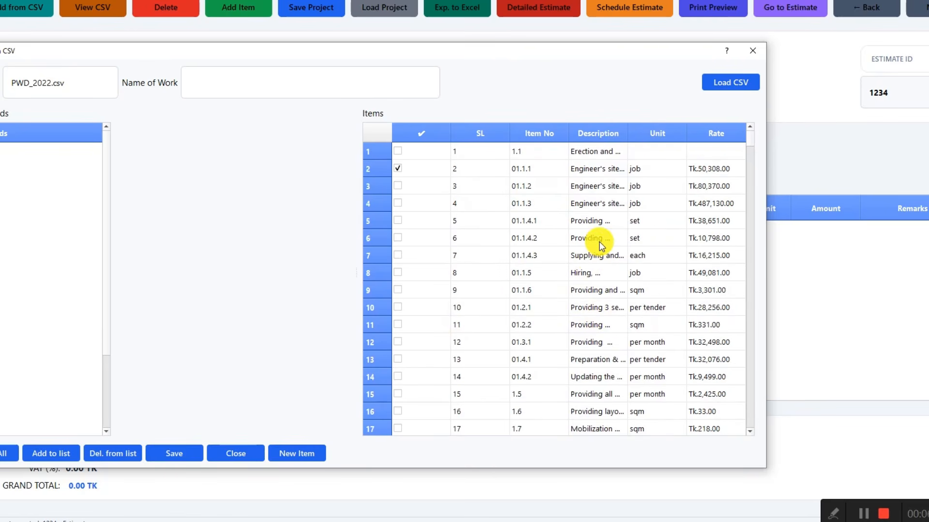
pyautogui.scroll(-7, 620, 275)
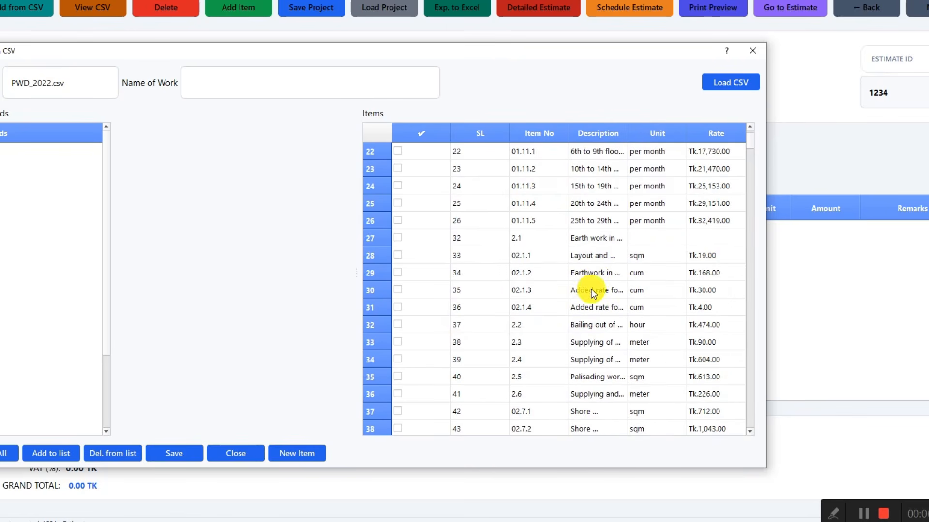
pyautogui.scroll(-2, 594, 283)
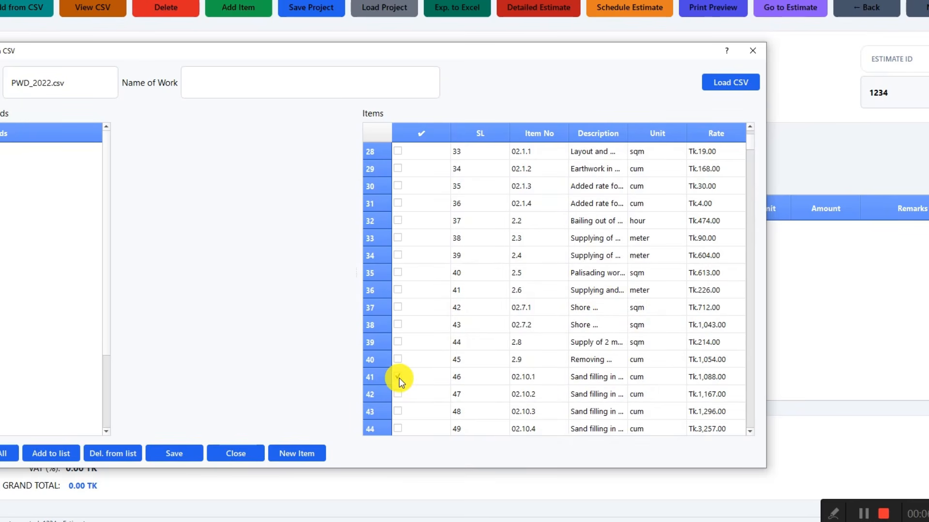
pyautogui.scroll(1, 557, 250)
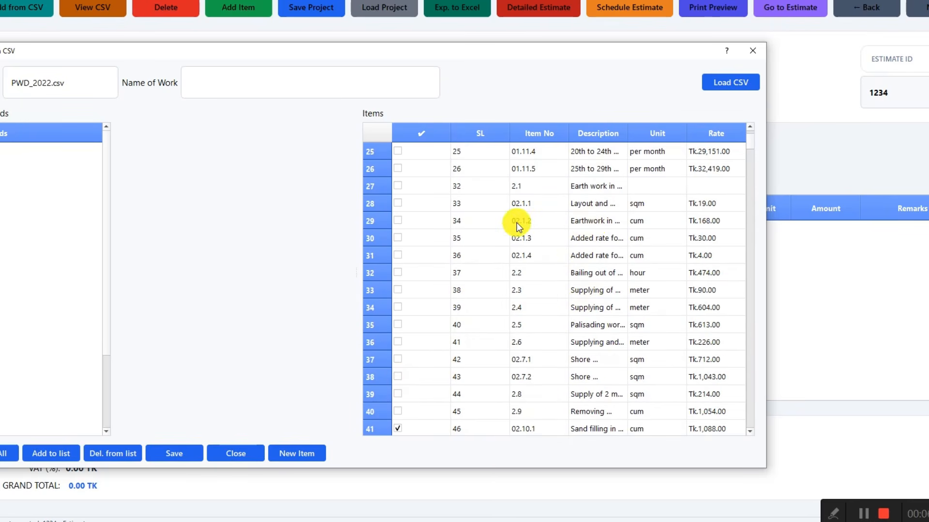
pyautogui.click(397, 224)
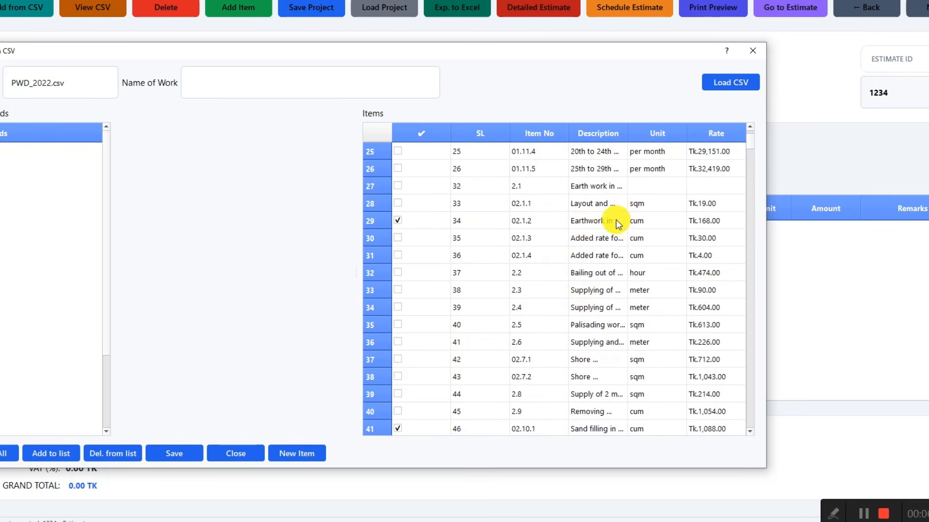
pyautogui.click(398, 187)
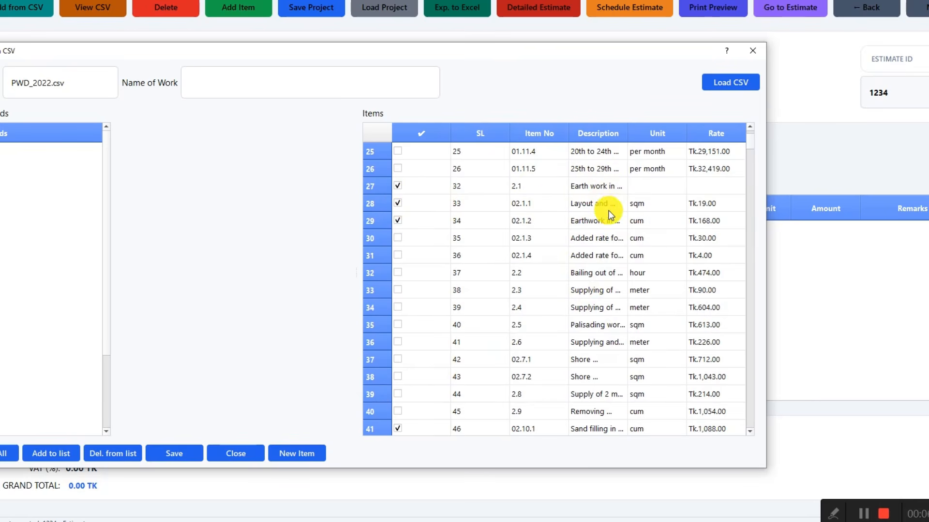
# Step: Add the marked CSV items to the estimate list and close the Add from CSV dialog
pyautogui.moveTo(500, 60); pyautogui.dragTo(632, 36)
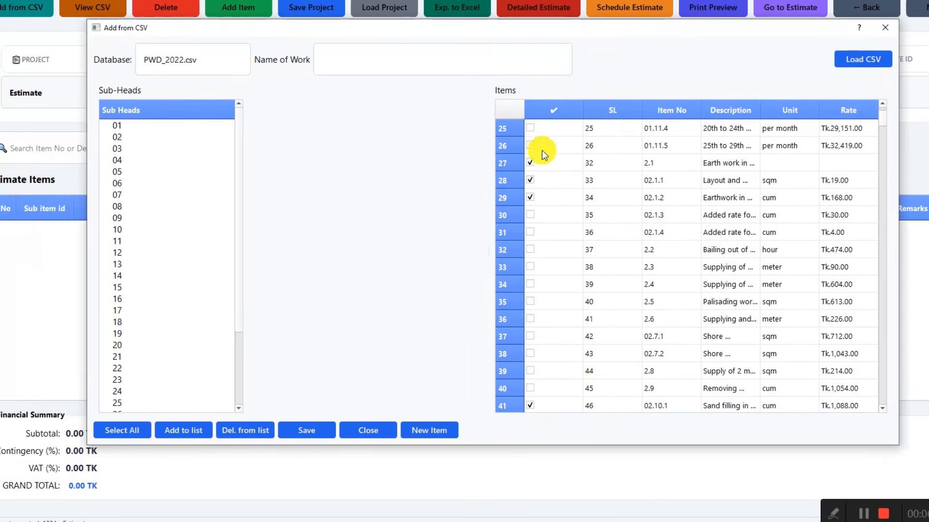
pyautogui.click(194, 430)
pyautogui.click(538, 252)
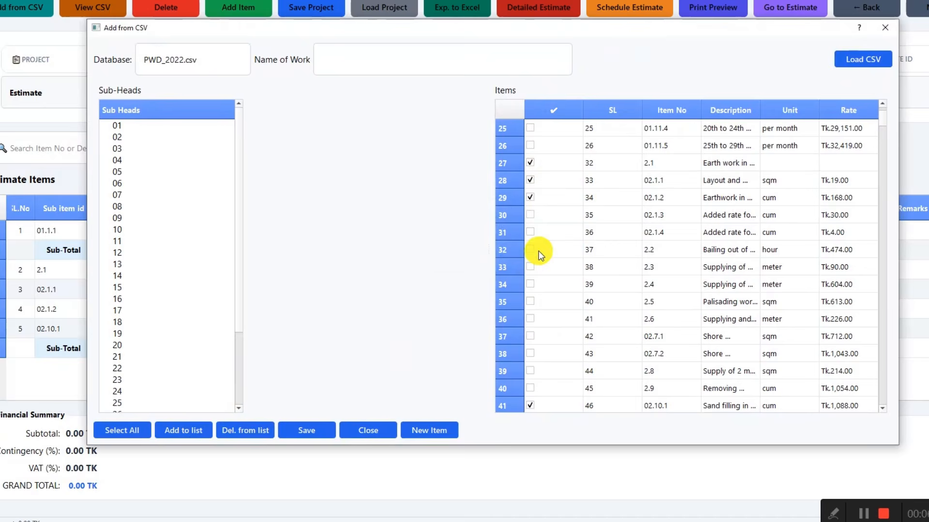
pyautogui.click(885, 27)
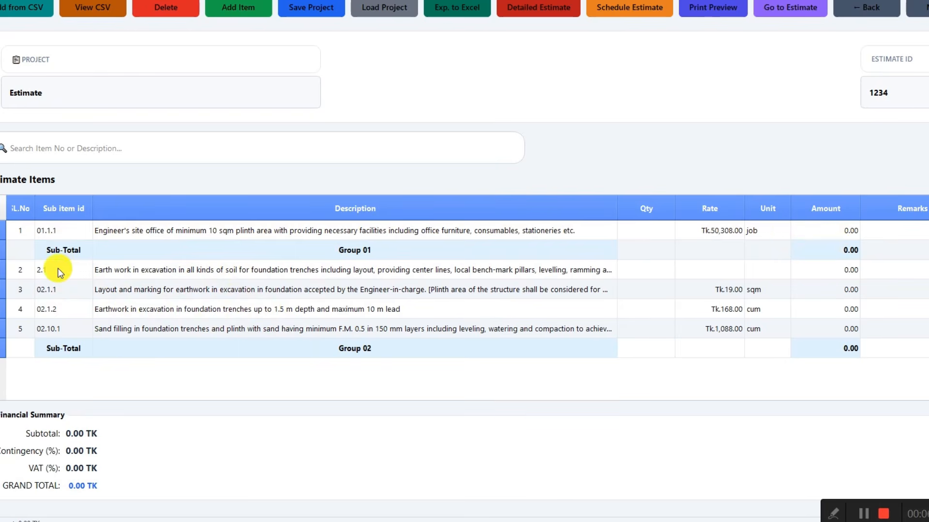
# Step: Examine the Group 02 items and their sub-total row in the estimate items table
pyautogui.moveTo(47, 271); pyautogui.dragTo(50, 338)
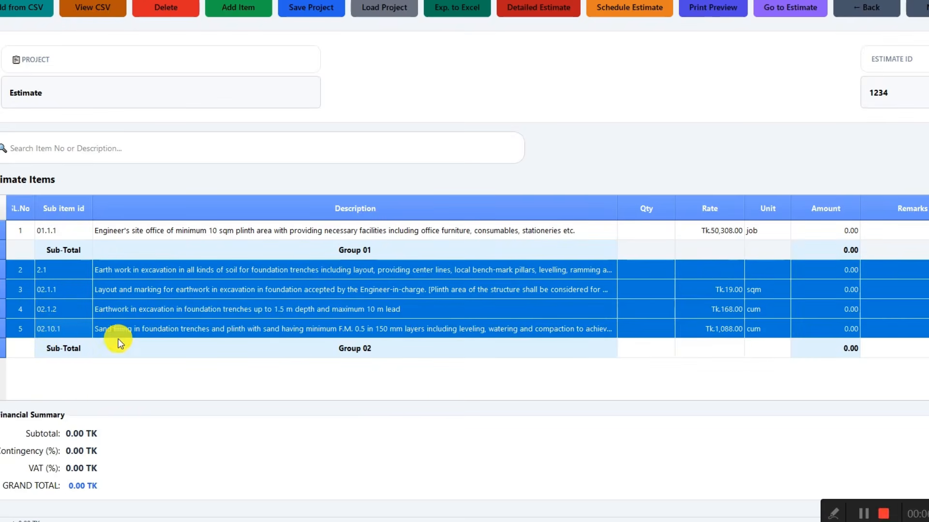
pyautogui.click(853, 340)
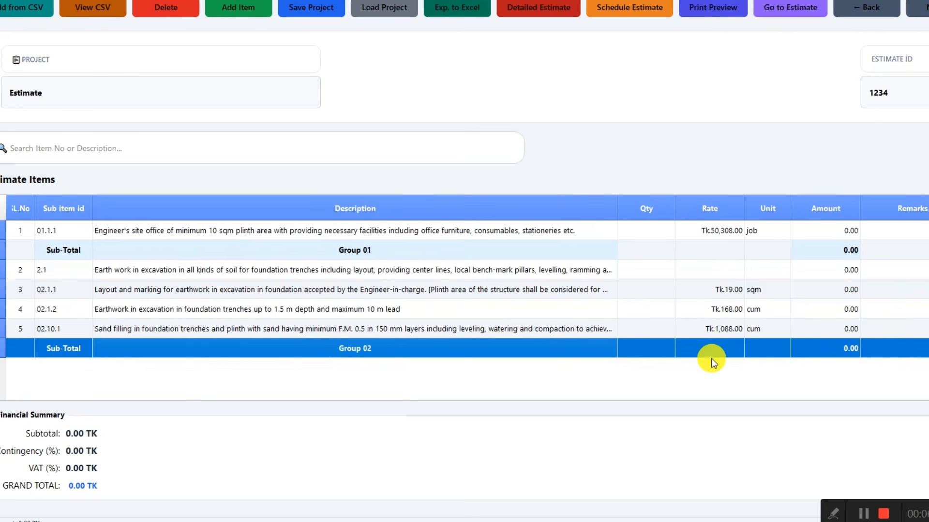
pyautogui.click(505, 370)
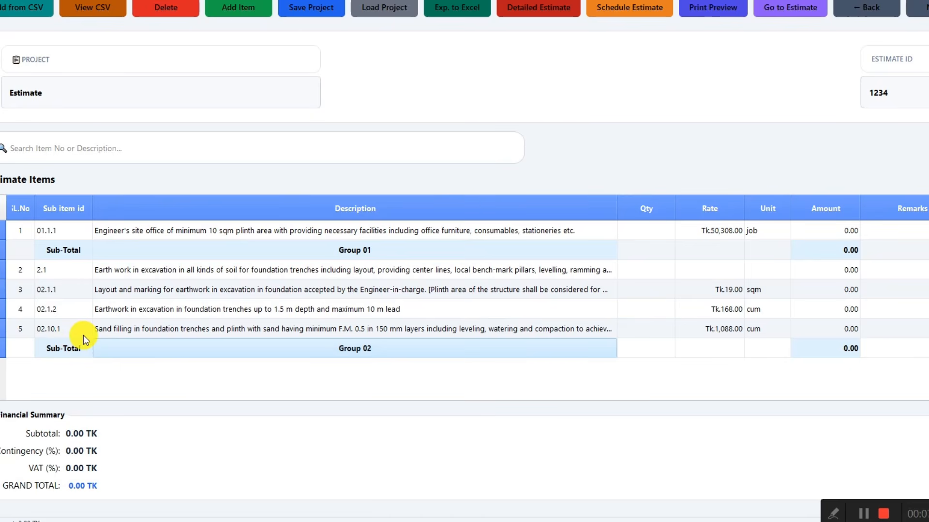
# Step: Open the View CSV Items list, look through its items and search it for "1.5"
pyautogui.click(95, 10)
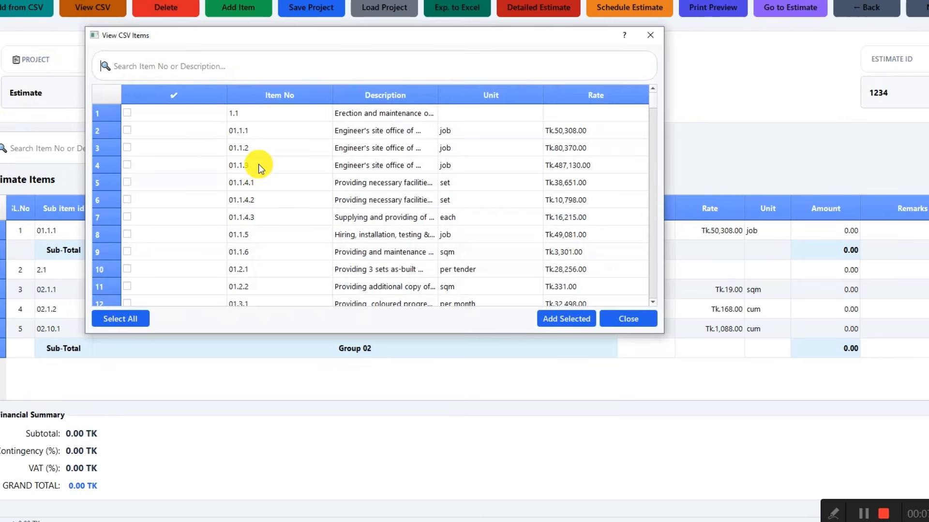
pyautogui.scroll(-12, 249, 178)
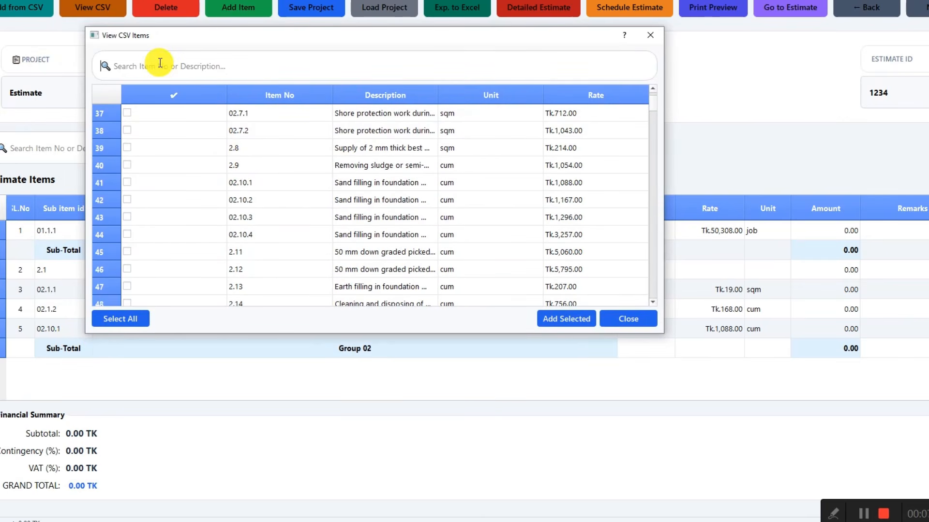
pyautogui.write('1.5')
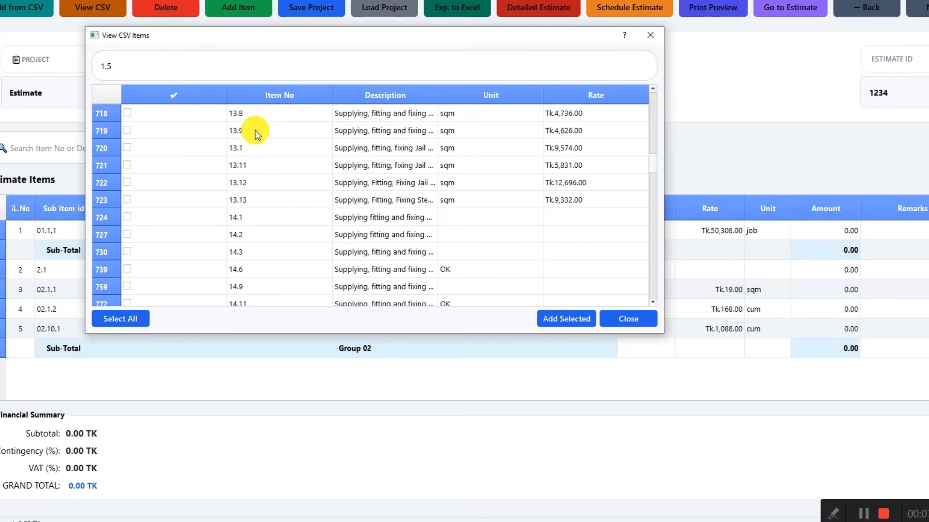
pyautogui.scroll(10, 261, 140)
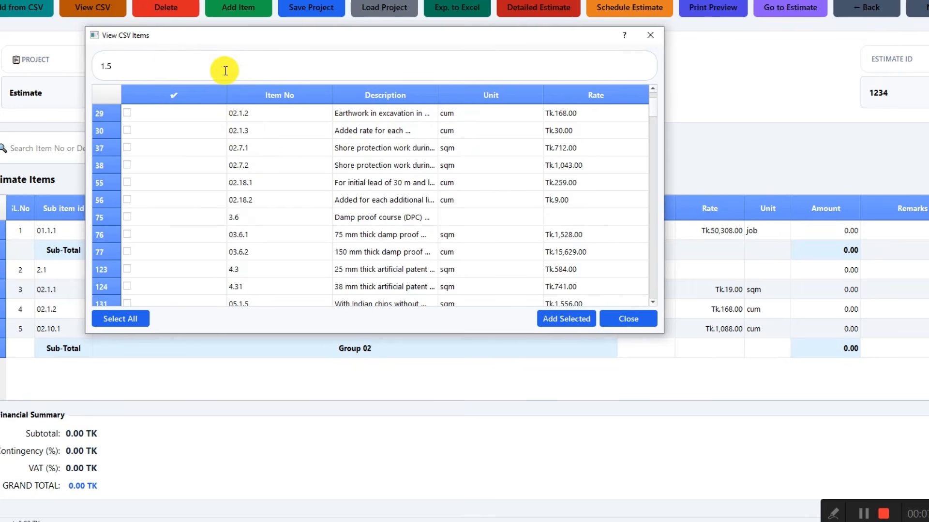
# Step: Search the CSV items for "Grade" instead, add the Grade 300 bar item 08.1.1 to the estimate and close the list
pyautogui.press('BackSpace')
pyautogui.press('BackSpace')
pyautogui.press('BackSpace')
pyautogui.write('Grade')
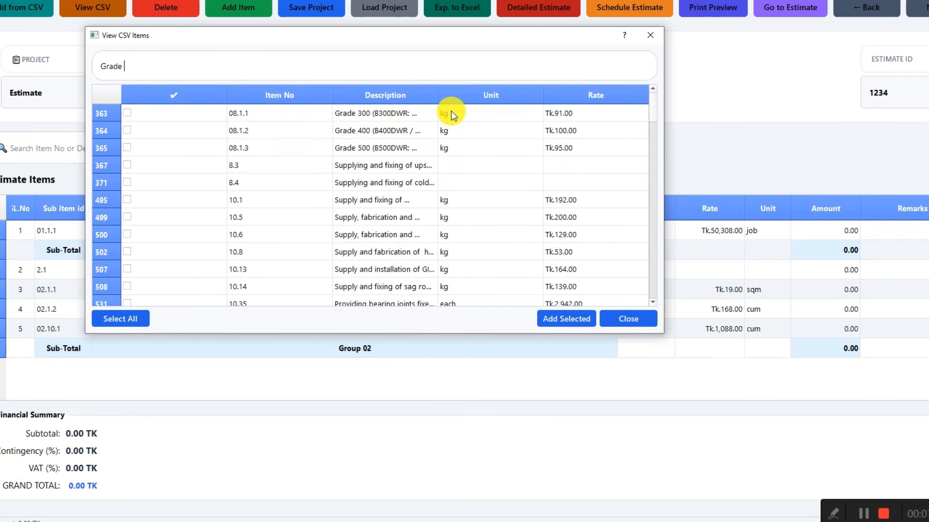
pyautogui.click(127, 114)
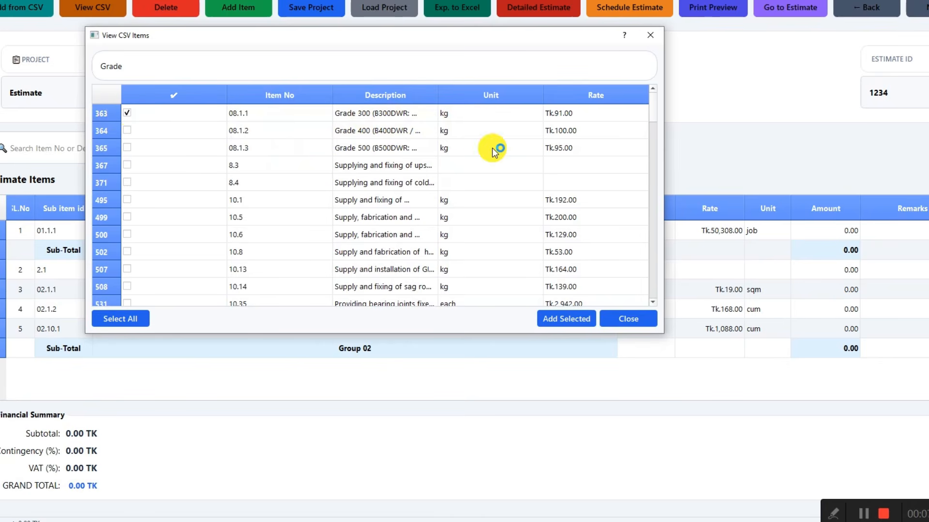
pyautogui.click(569, 315)
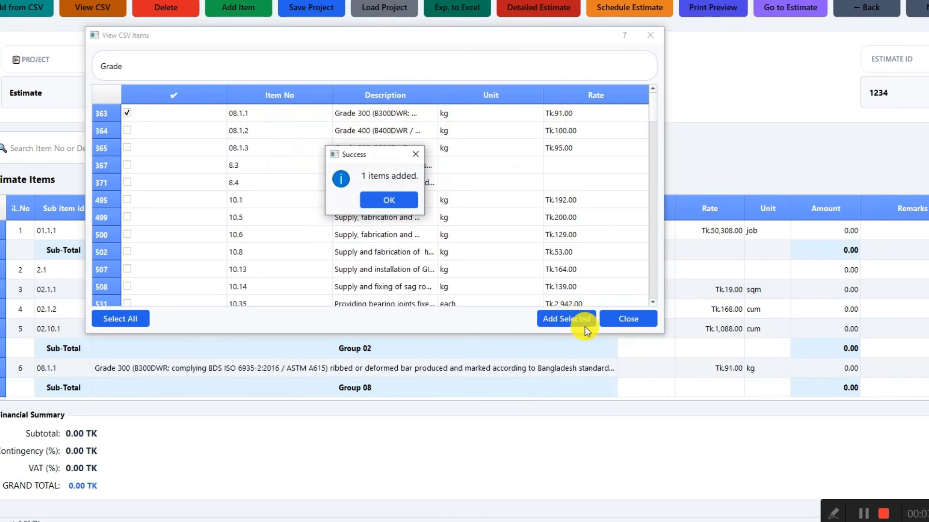
pyautogui.click(402, 200)
pyautogui.click(634, 320)
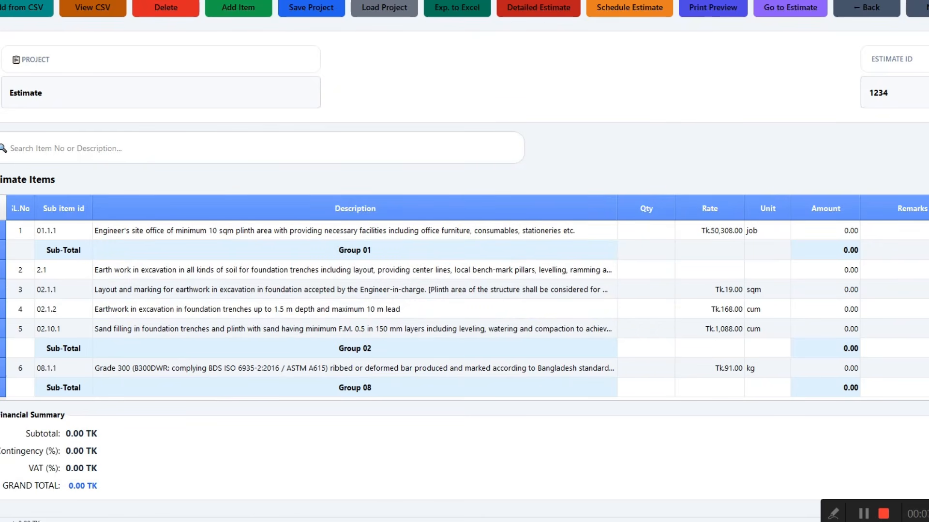
# Step: Open the measurements for site office item 01.1.1 and add a row described as "Site Office"
pyautogui.doubleClick(646, 230)
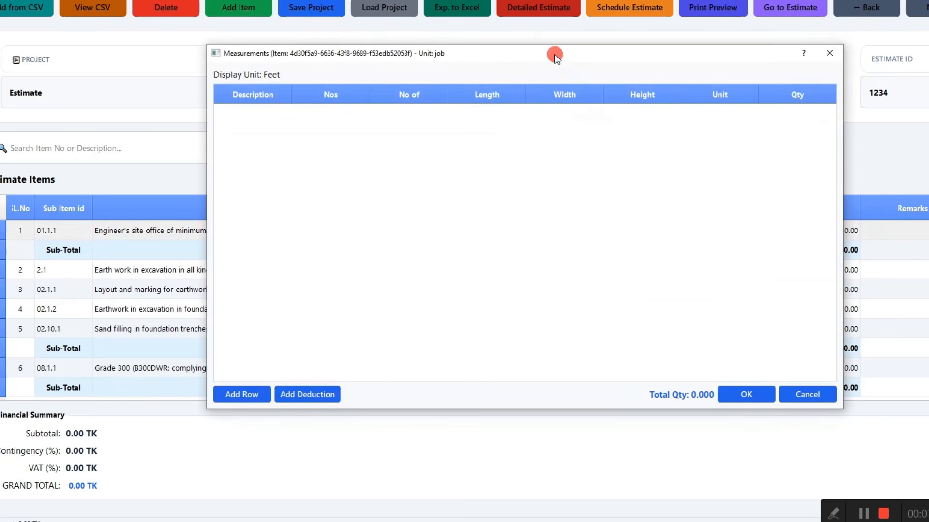
pyautogui.moveTo(552, 51); pyautogui.dragTo(645, 231)
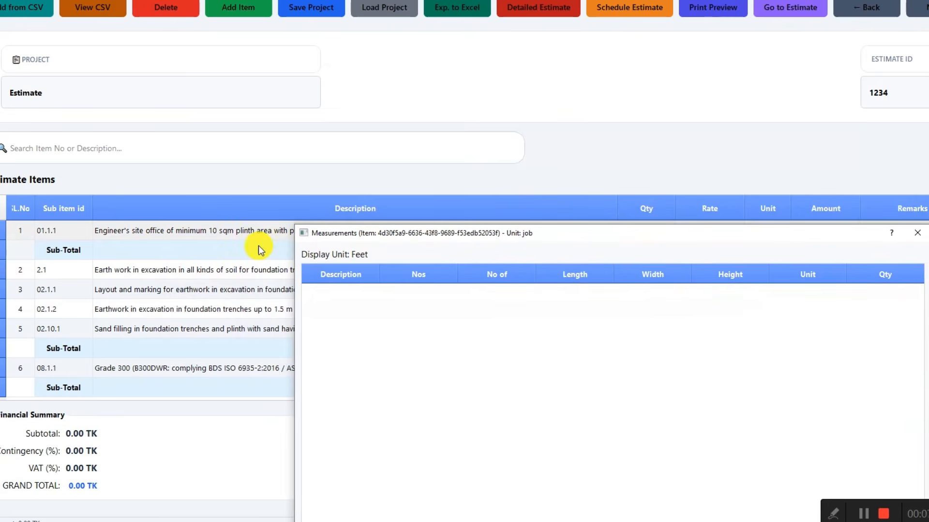
pyautogui.moveTo(469, 233); pyautogui.dragTo(193, 36)
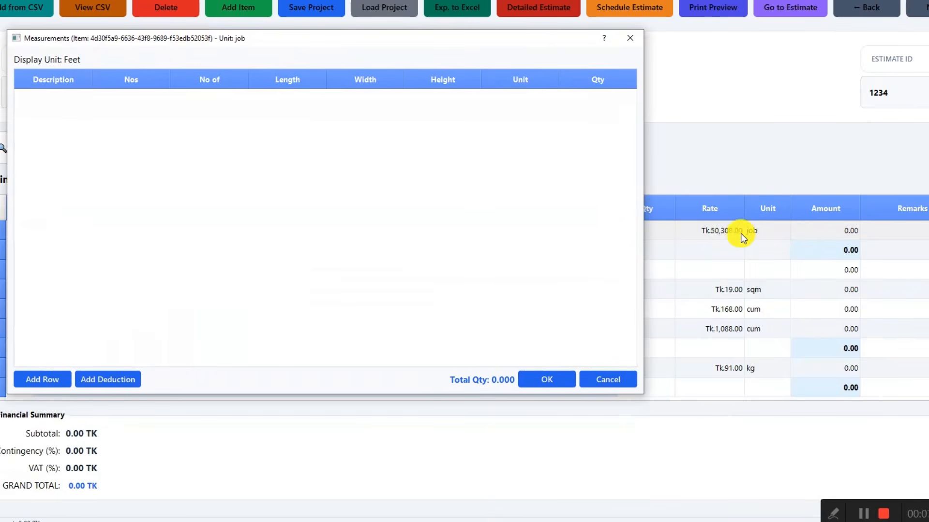
pyautogui.moveTo(365, 40); pyautogui.dragTo(513, 69)
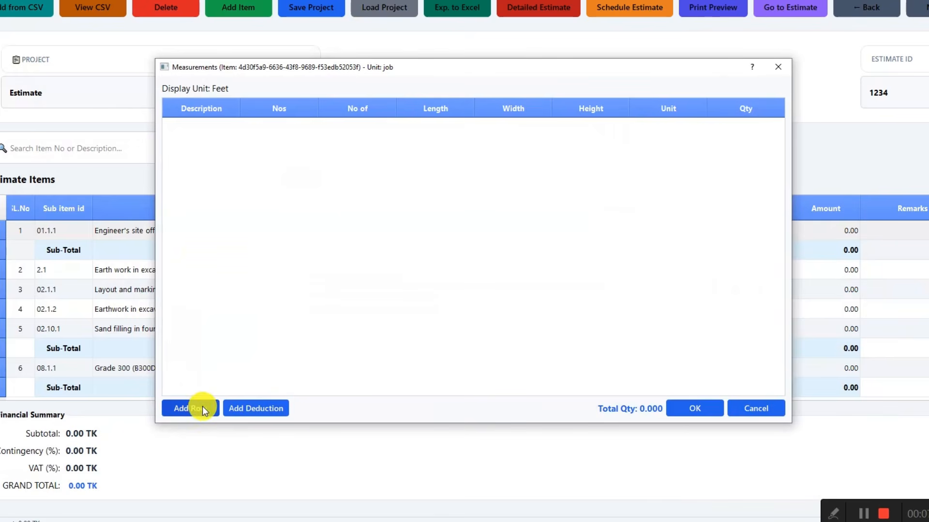
pyautogui.click(203, 409)
pyautogui.doubleClick(223, 123)
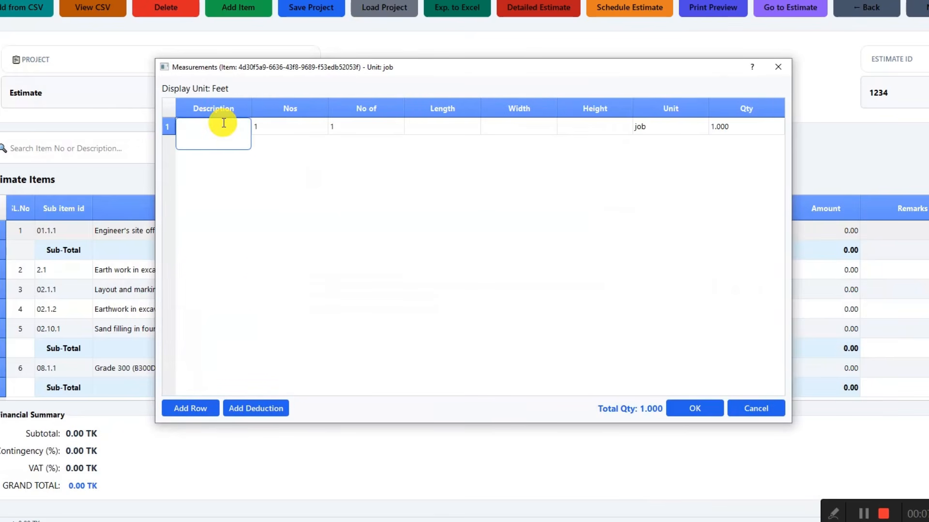
pyautogui.write('Site Office')
pyautogui.press('Return')
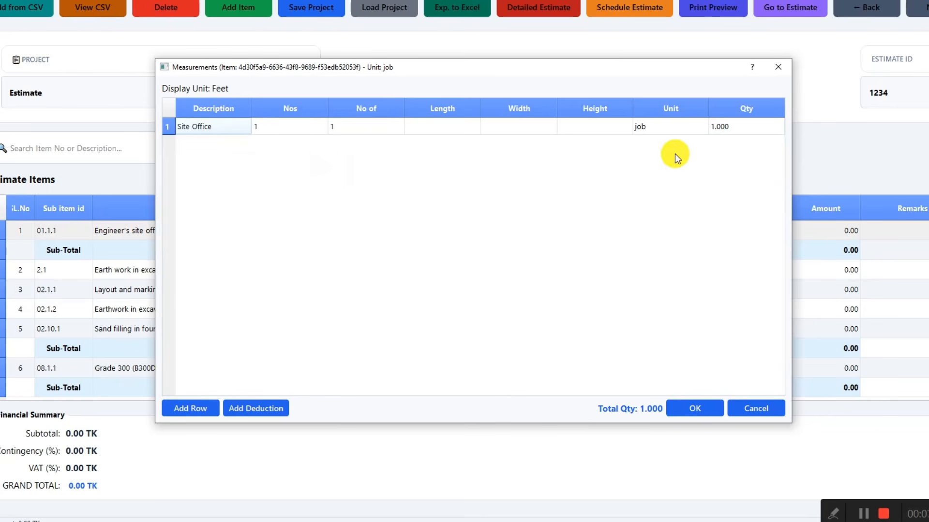
# Step: Set the Site Office row's Nos to 2 and apply the measurements to the estimate item
pyautogui.click(314, 127)
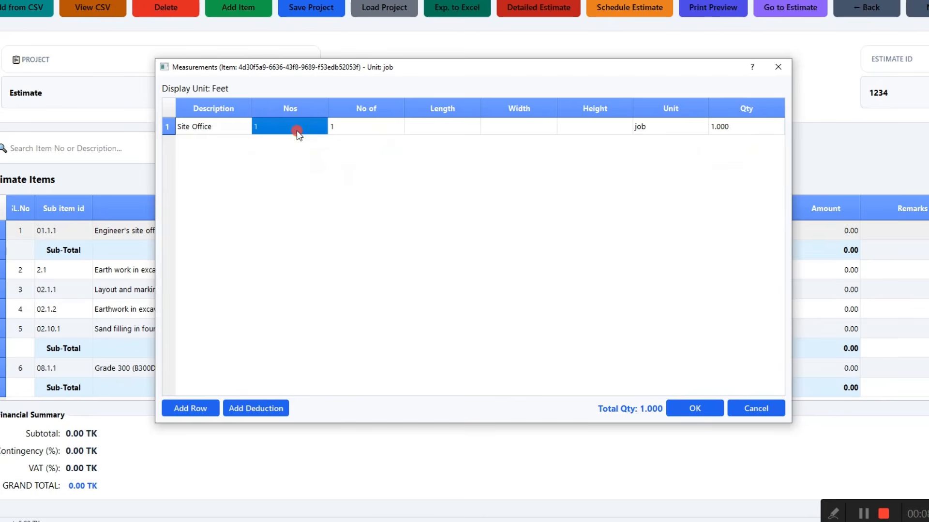
pyautogui.doubleClick(297, 132)
pyautogui.write('2')
pyautogui.click(315, 210)
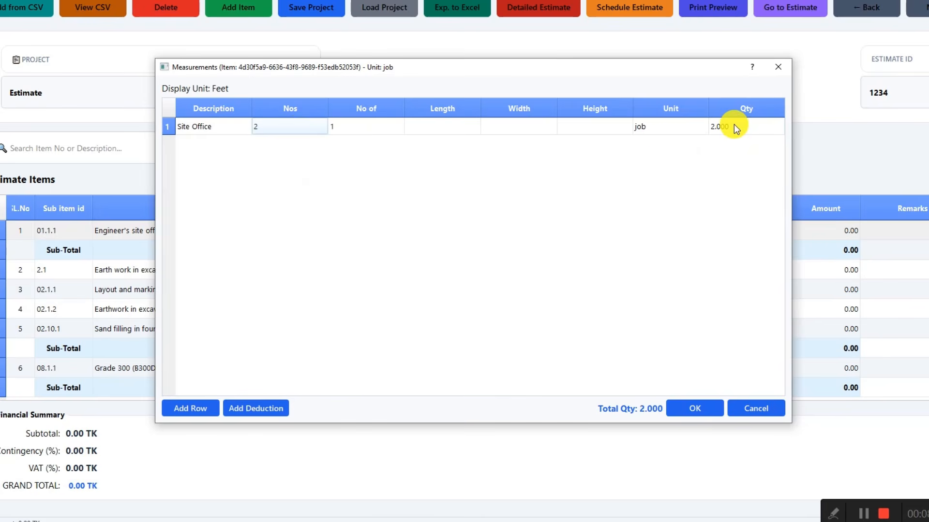
pyautogui.click(703, 409)
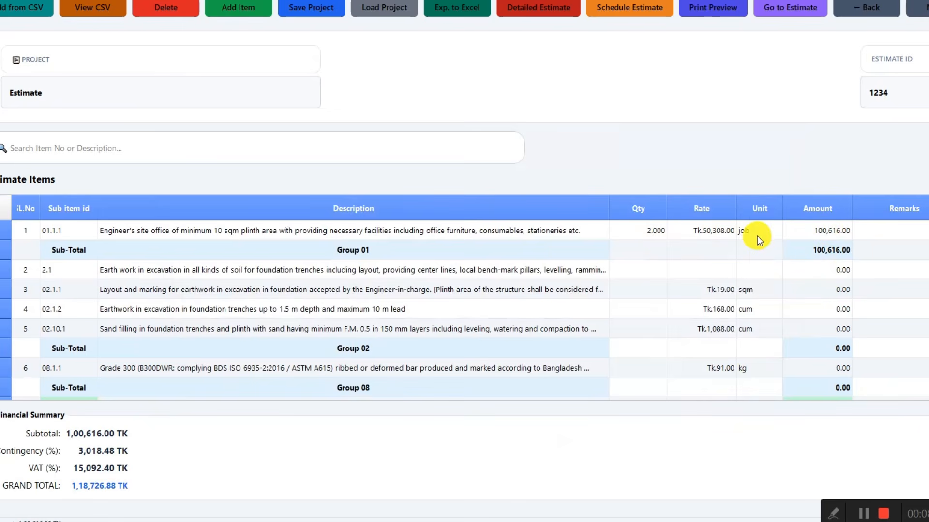
# Step: Check the site office item's amount, the Group 01 subtotal and the estimate's total amount
pyautogui.click(905, 231)
pyautogui.click(823, 250)
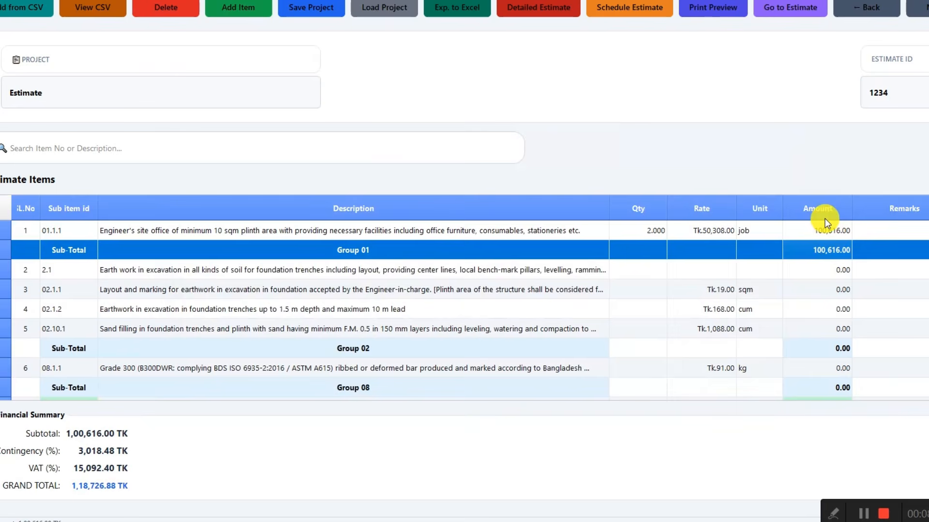
pyautogui.scroll(-1, 828, 237)
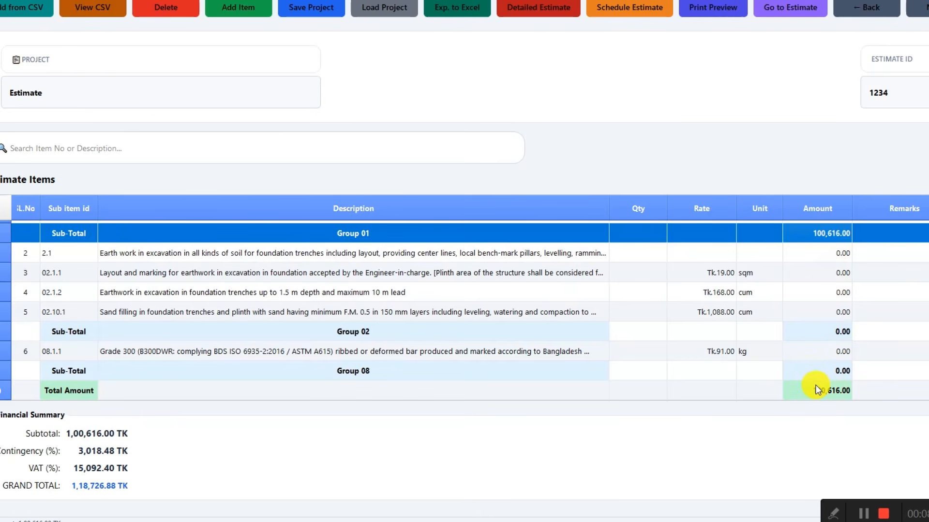
pyautogui.scroll(1, 814, 250)
pyautogui.scroll(-1, 822, 370)
pyautogui.scroll(1, 822, 370)
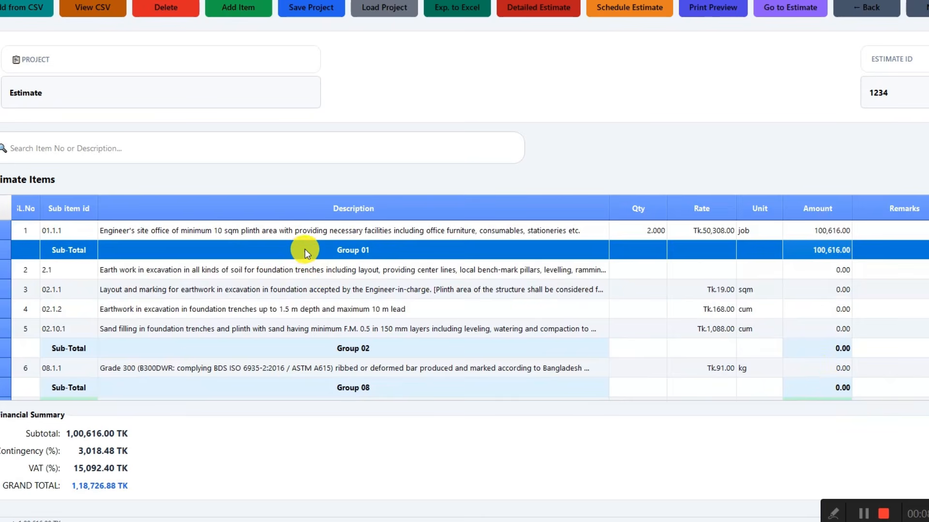
# Step: Save the project as a JSON file named "Office Project" and dismiss the confirmation
pyautogui.click(301, 16)
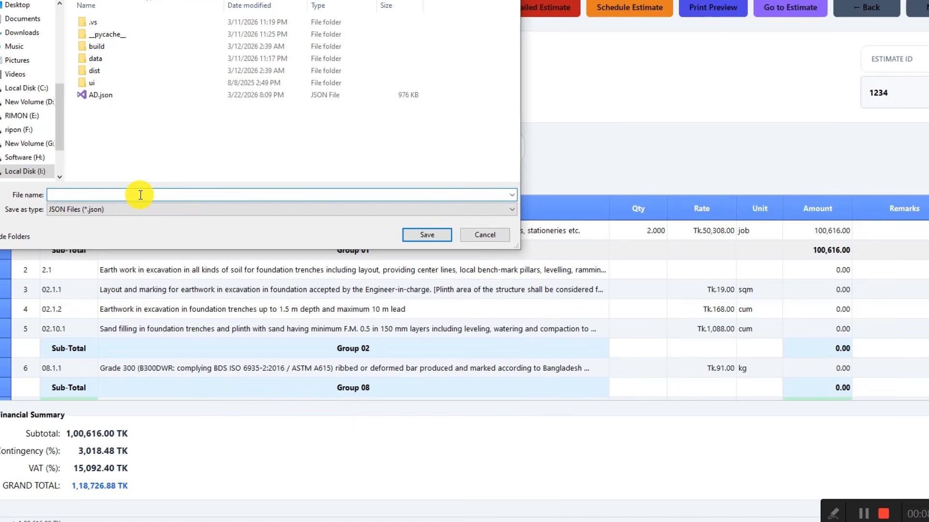
pyautogui.write('Offic e')
pyautogui.press('BackSpace')
pyautogui.press('BackSpace')
pyautogui.write('e Project')
pyautogui.press('Return')
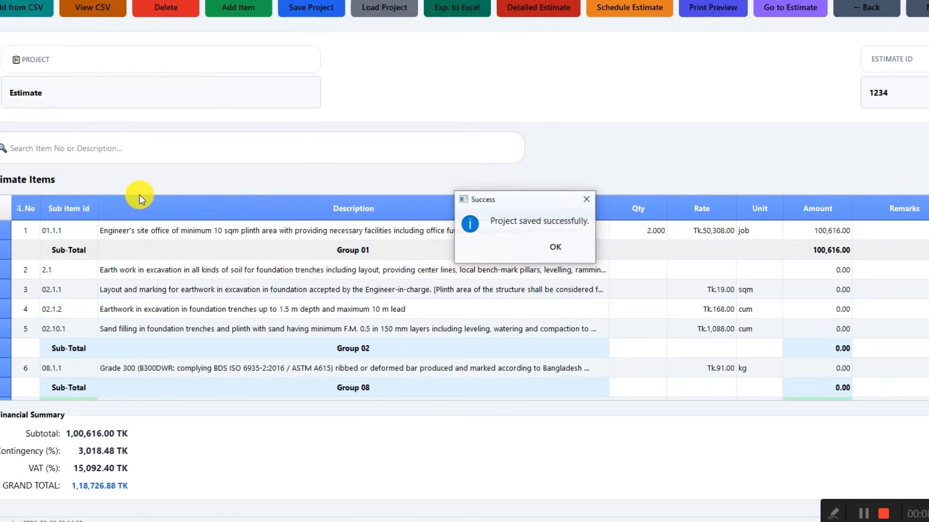
pyautogui.click(547, 247)
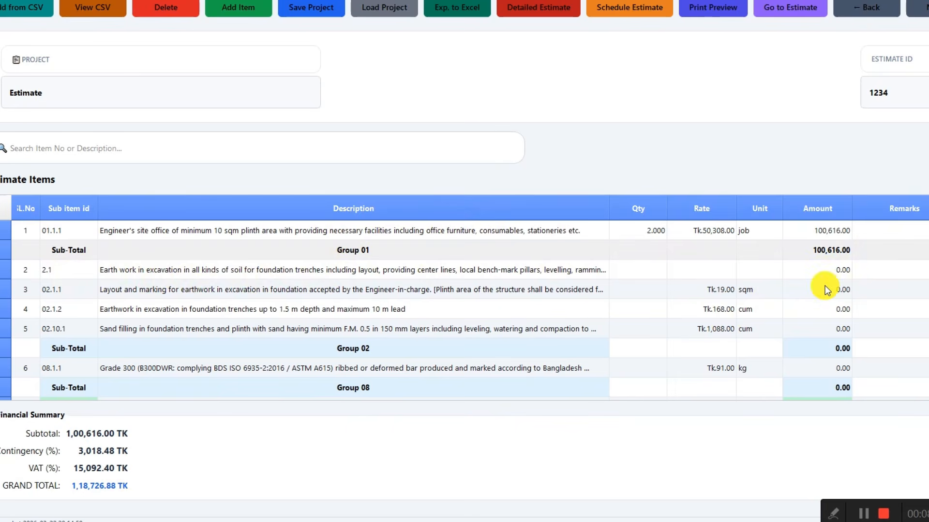
pyautogui.doubleClick(636, 272)
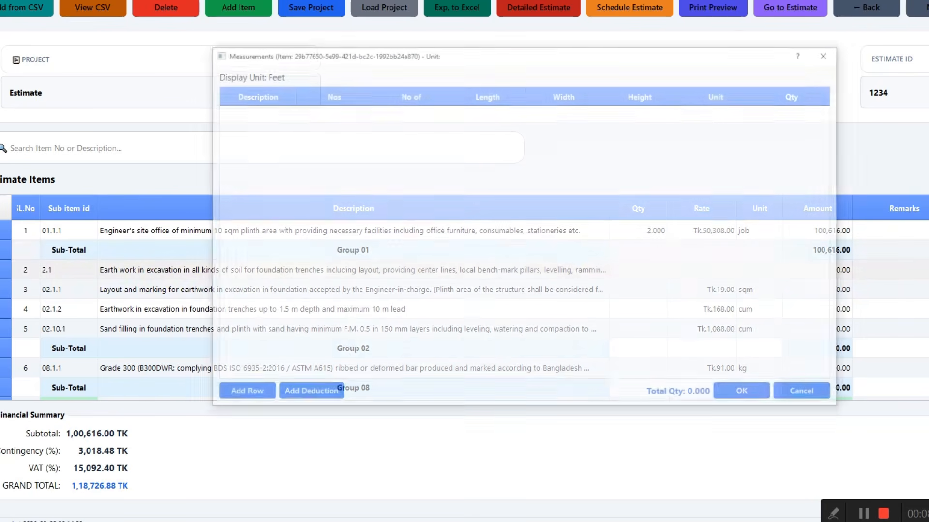
pyautogui.click(244, 393)
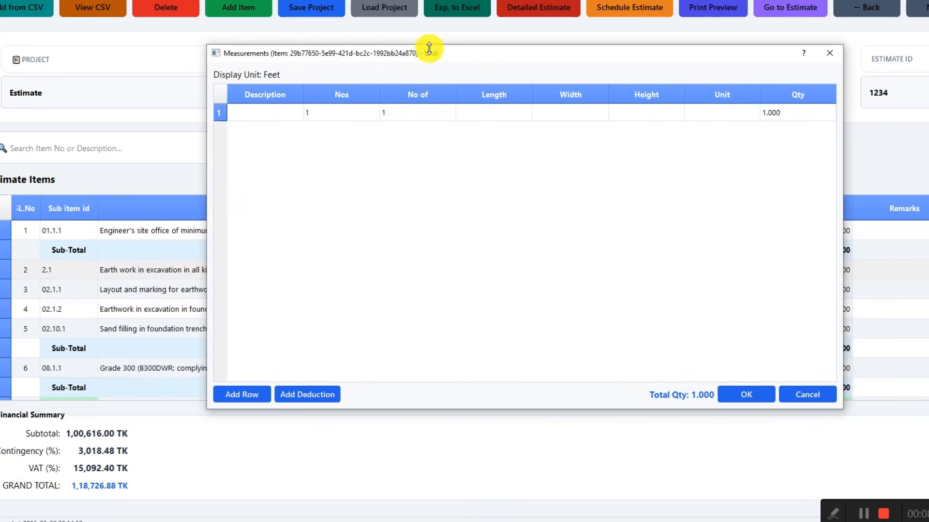
pyautogui.moveTo(430, 54); pyautogui.dragTo(338, 94)
pyautogui.click(738, 92)
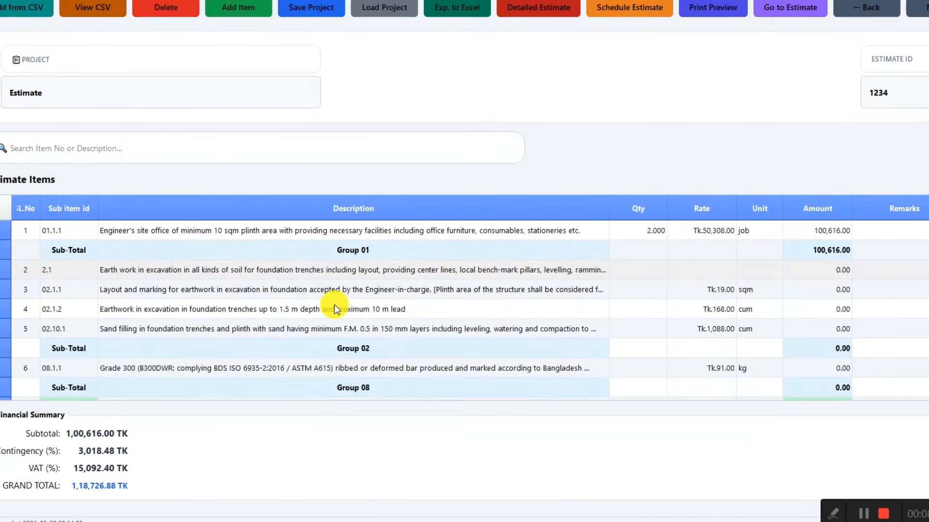
# Step: Open the measurements for layout and marking item 02.1.1 and add a row described as "L-1"
pyautogui.click(289, 293)
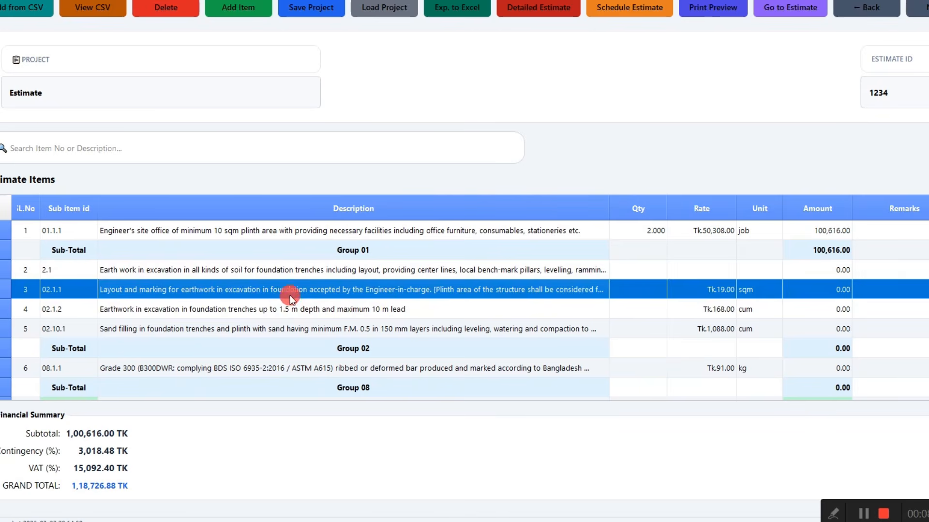
pyautogui.click(175, 271)
pyautogui.click(243, 294)
pyautogui.click(928, 291)
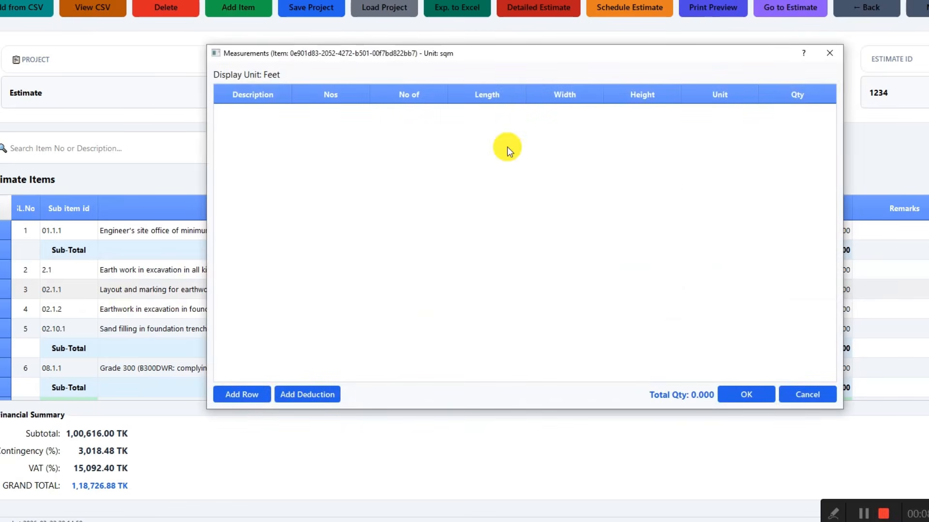
pyautogui.moveTo(400, 52); pyautogui.dragTo(288, 61)
pyautogui.click(111, 402)
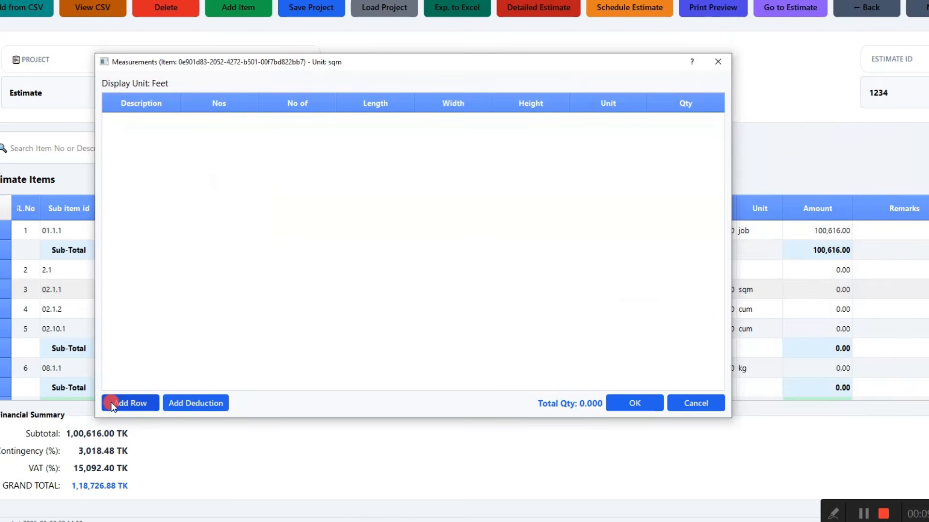
pyautogui.click(161, 118)
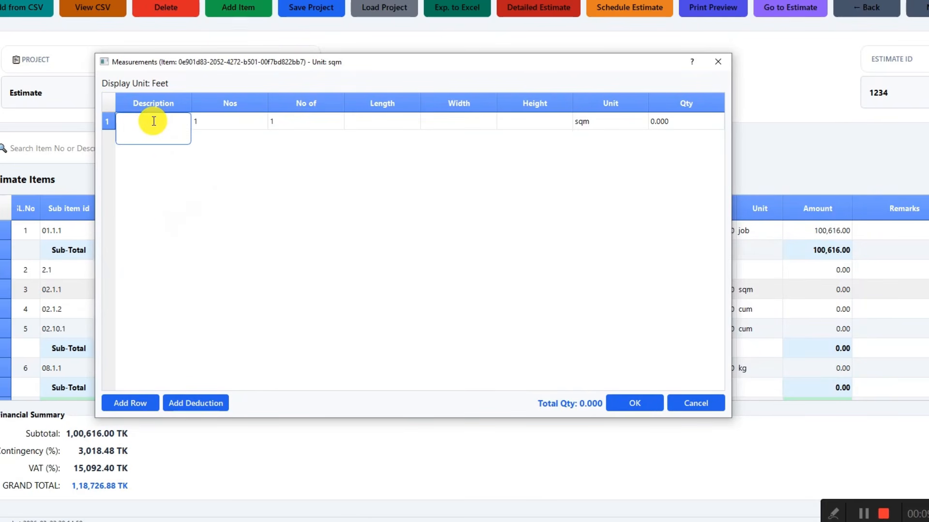
pyautogui.write('I-1')
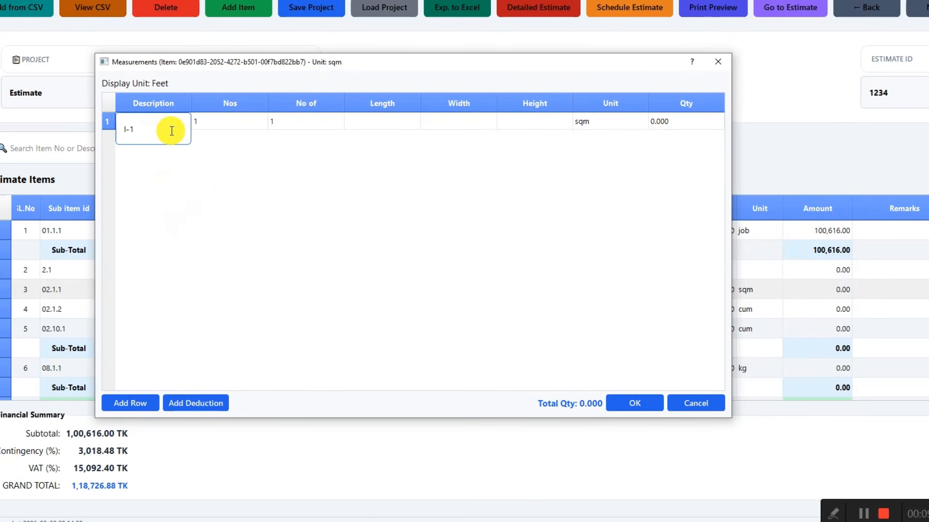
pyautogui.hotkey('ctrl', 'a')
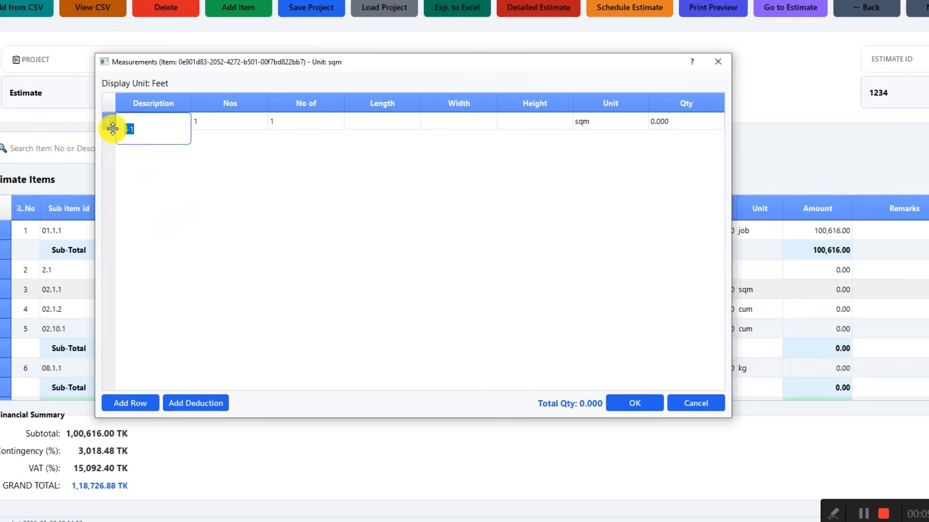
pyautogui.press('BackSpace')
pyautogui.write('L-1')
pyautogui.press('Return')
# Step: Set the L-1 row's length to 20.5m
pyautogui.click(403, 126)
pyautogui.click(403, 127)
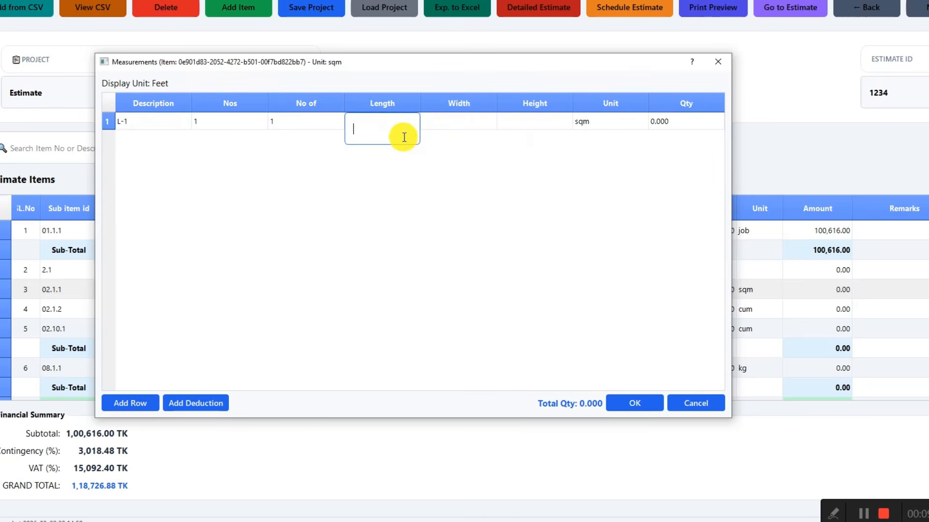
pyautogui.write('20.5')
pyautogui.press('Return')
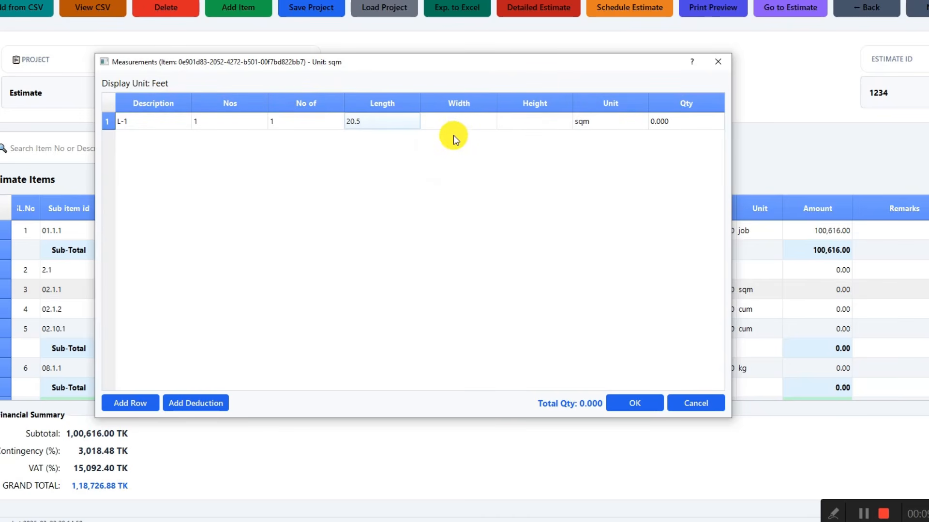
pyautogui.click(399, 125)
pyautogui.doubleClick(399, 125)
pyautogui.write('m')
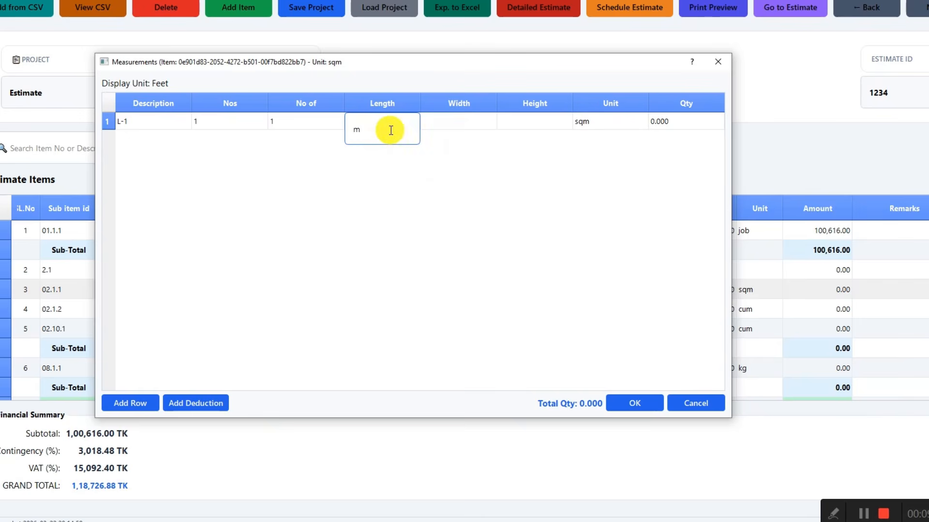
pyautogui.moveTo(387, 129); pyautogui.dragTo(336, 129)
pyautogui.write('20.5m')
# Step: Set the L-1 row's width to 18.5m
pyautogui.click(449, 126)
pyautogui.doubleClick(455, 124)
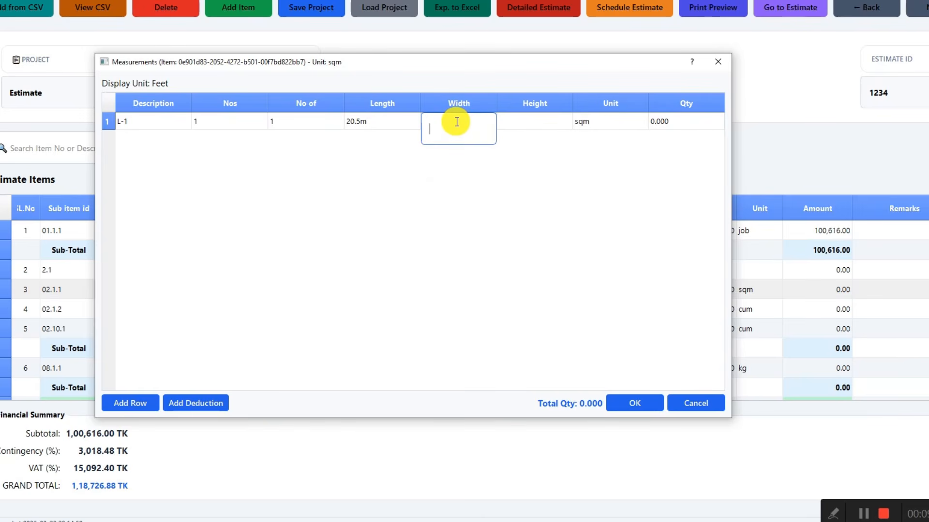
pyautogui.write('18.5m')
pyautogui.click(448, 212)
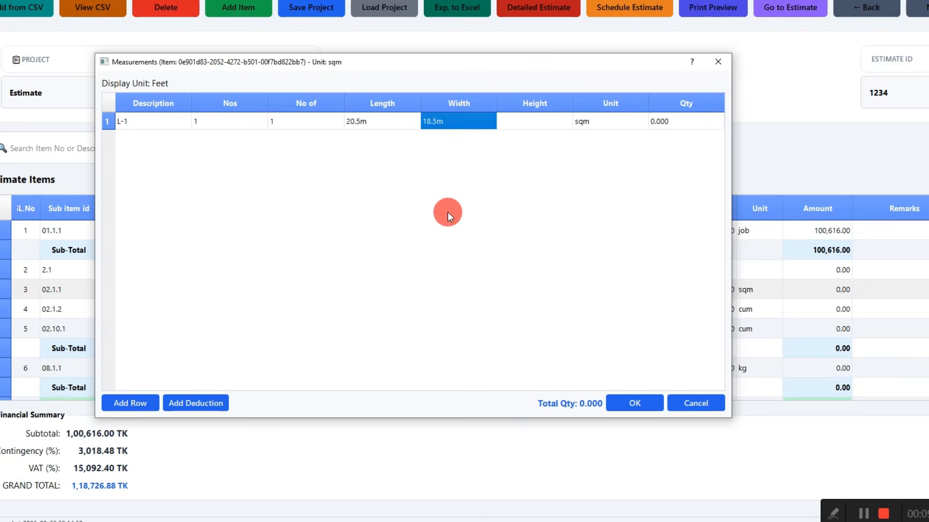
# Step: Remove the "m" suffix from the L-1 row's length and width, leaving 20.5 and 18.5
pyautogui.doubleClick(399, 124)
pyautogui.click(385, 127)
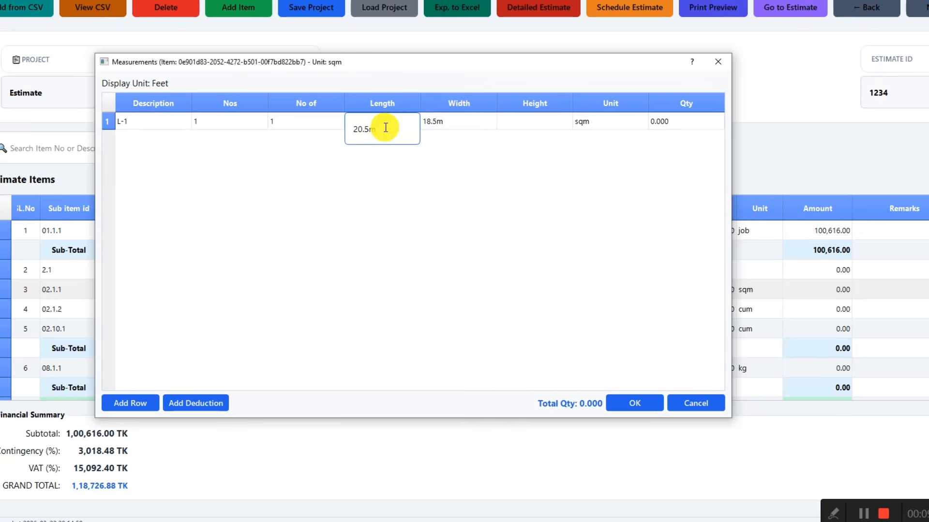
pyautogui.press('BackSpace')
pyautogui.click(461, 120)
pyautogui.doubleClick(461, 120)
pyautogui.press('BackSpace')
pyautogui.press('Return')
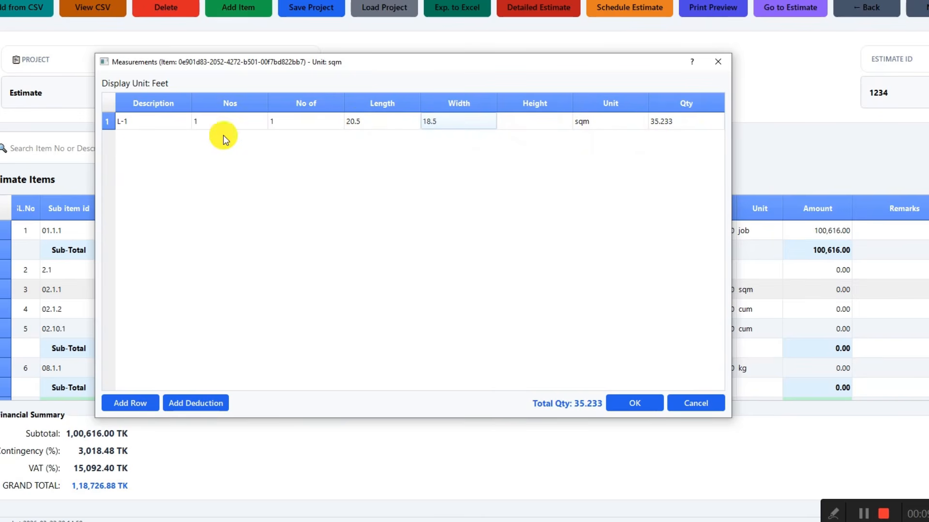
# Step: Add a second measurement row described as "L-2"
pyautogui.click(130, 403)
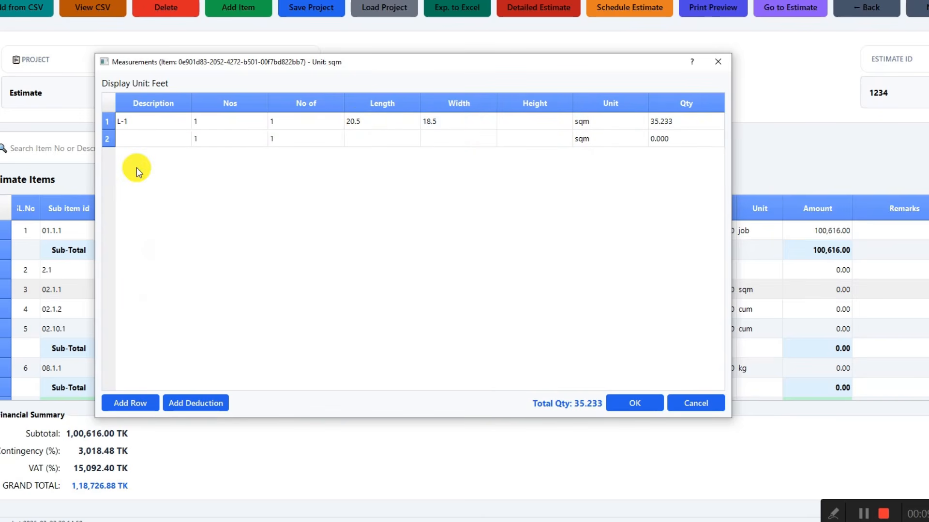
pyautogui.doubleClick(143, 144)
pyautogui.write('L-')
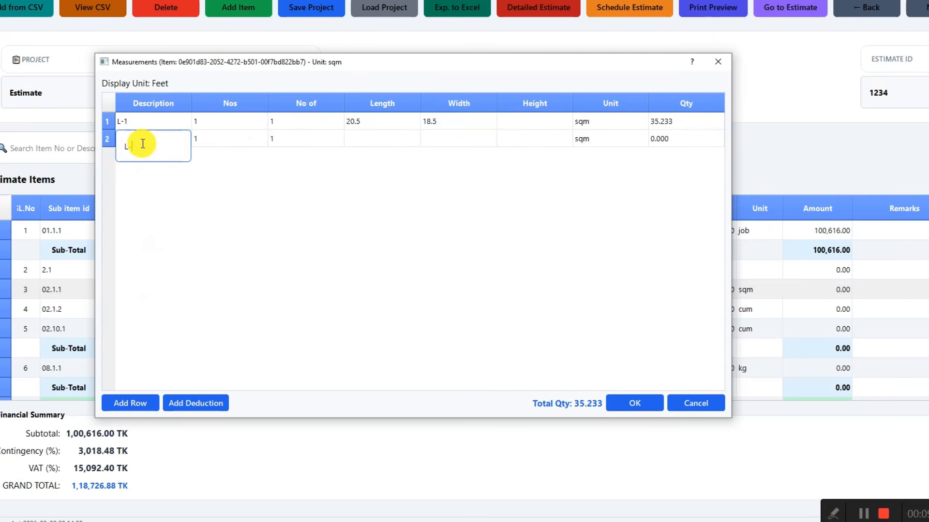
pyautogui.write('2')
# Step: Set the L-2 row's length to 22
pyautogui.click(365, 141)
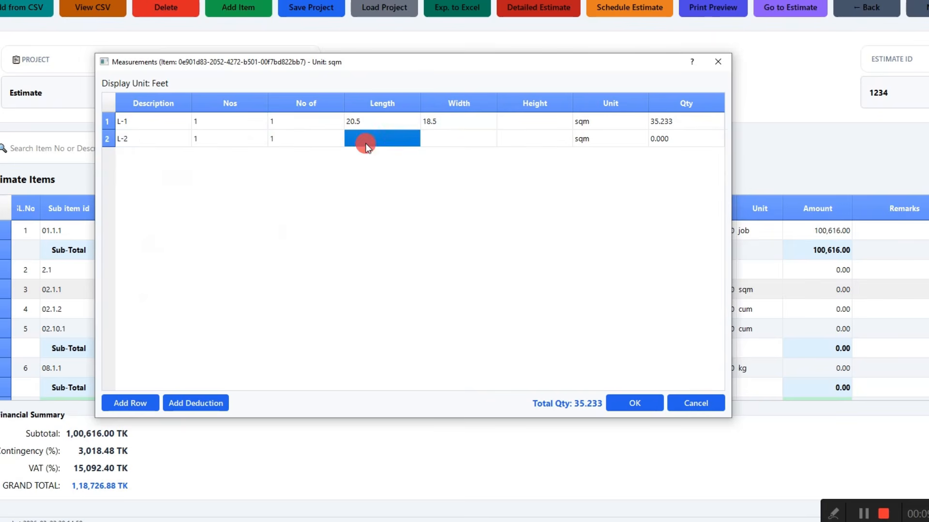
pyautogui.click(379, 141)
pyautogui.write('10.5')
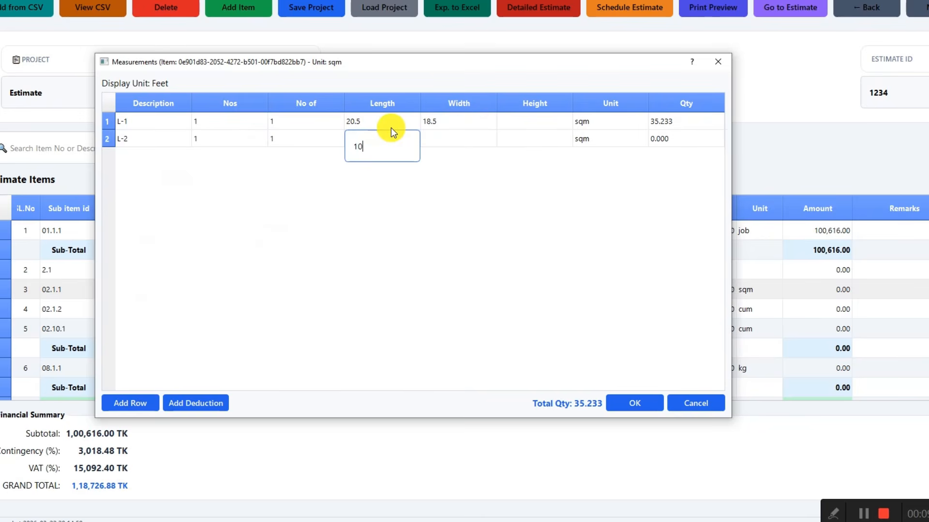
pyautogui.doubleClick(453, 137)
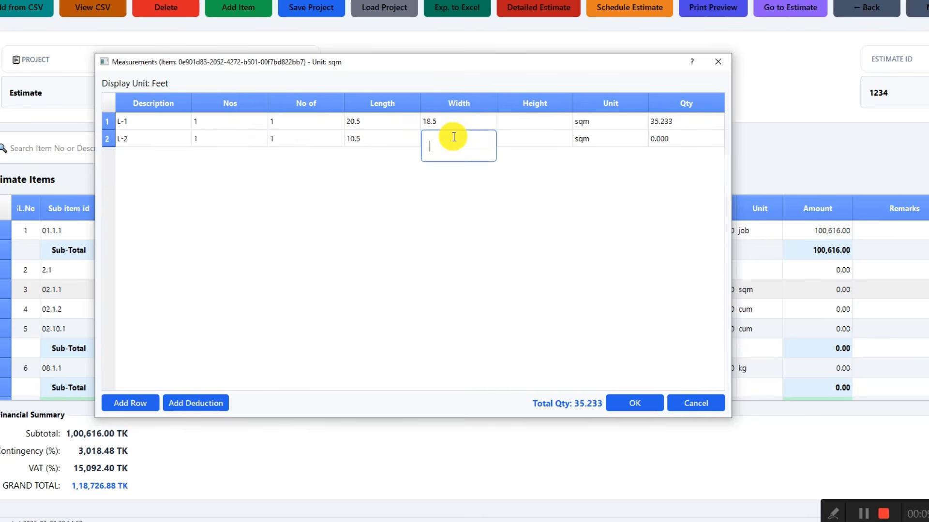
pyautogui.click(335, 146)
pyautogui.doubleClick(369, 140)
pyautogui.write('22')
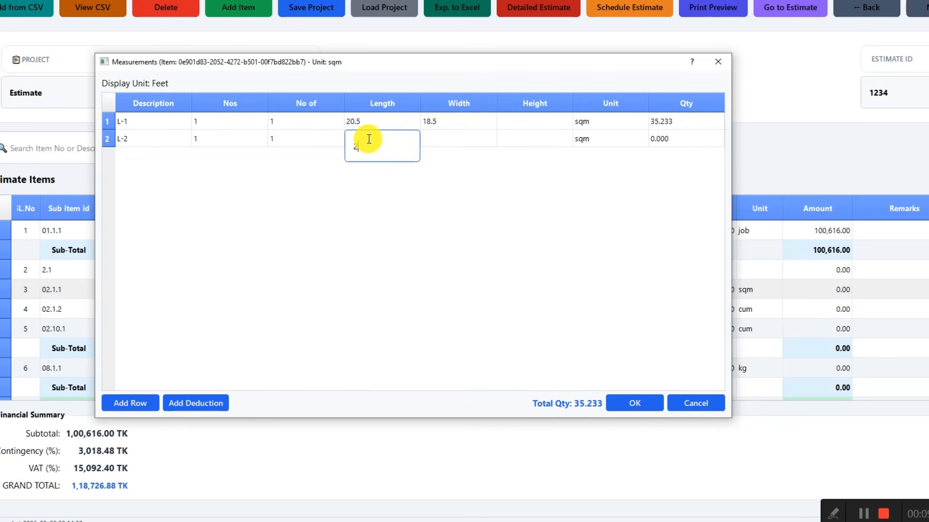
# Step: Set the L-2 row's width to 10.5 and apply the measurements to item 02.1.1
pyautogui.click(447, 140)
pyautogui.doubleClick(446, 140)
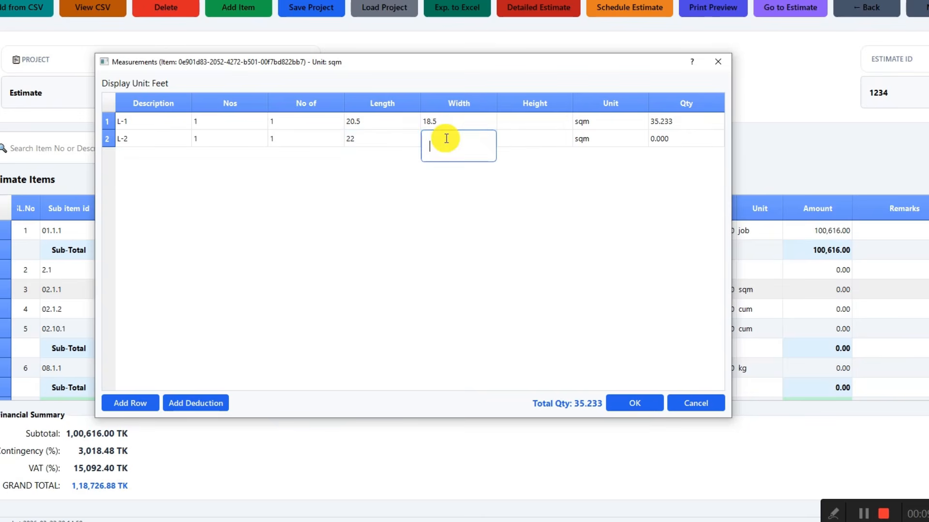
pyautogui.write('10.5')
pyautogui.press('Return')
pyautogui.click(622, 401)
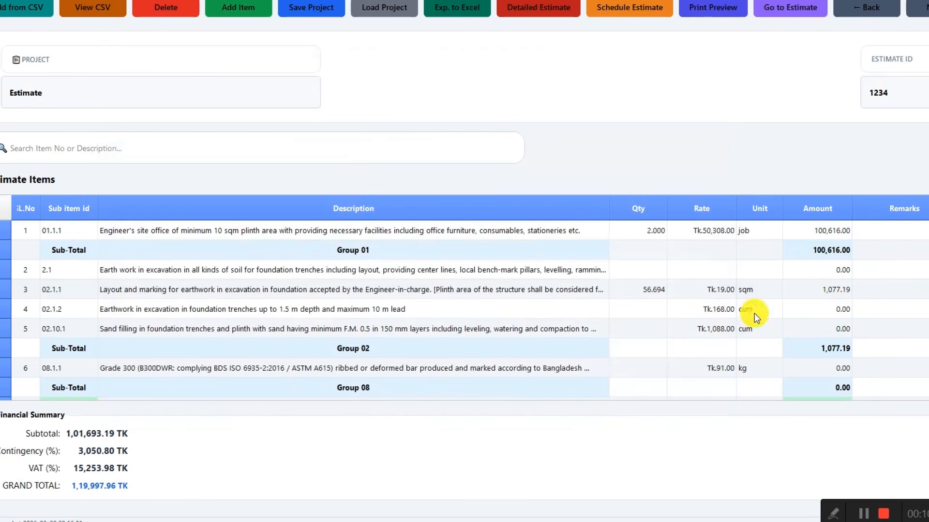
# Step: Open the measurements for foundation trench earthwork item 02.1.2 and add a row described as "F-1"
pyautogui.click(158, 310)
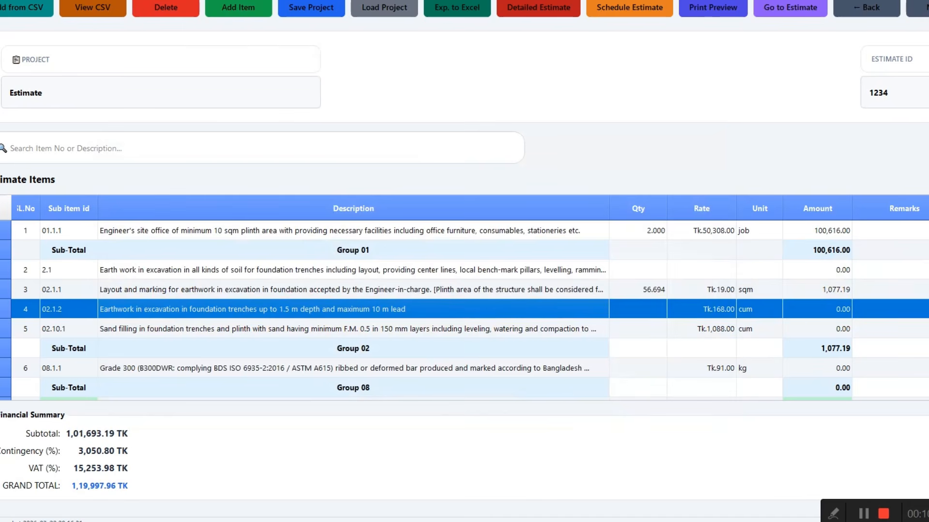
pyautogui.hotkey('ctrl', 'm')
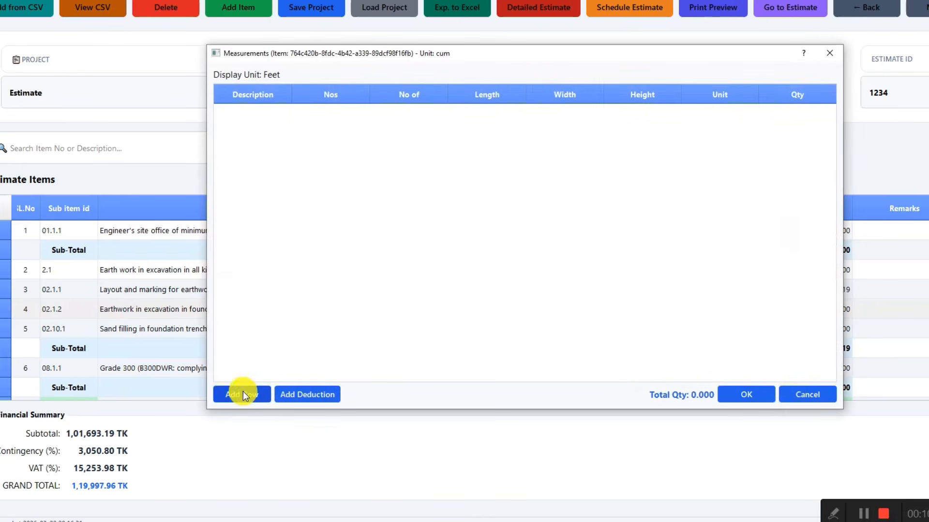
pyautogui.click(242, 394)
pyautogui.click(259, 114)
pyautogui.click(258, 115)
pyautogui.write('F')
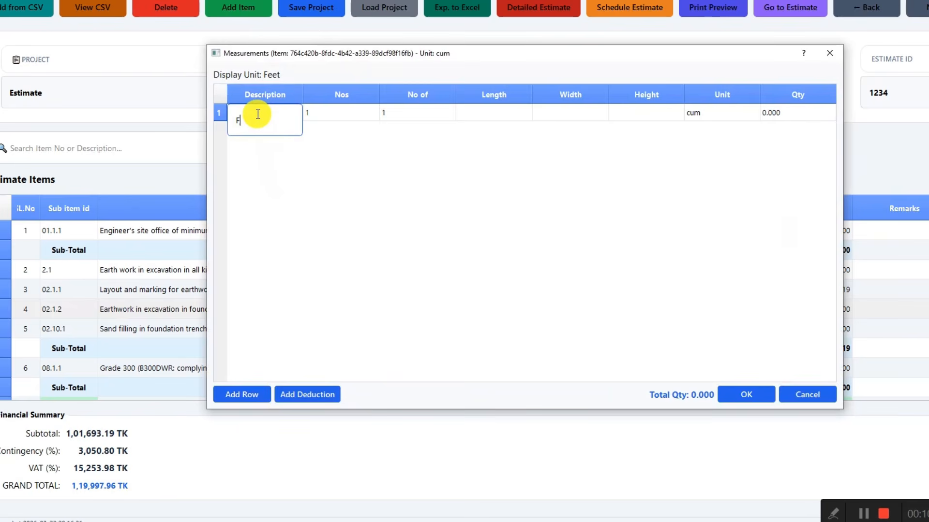
pyautogui.write('-1')
pyautogui.press('Return')
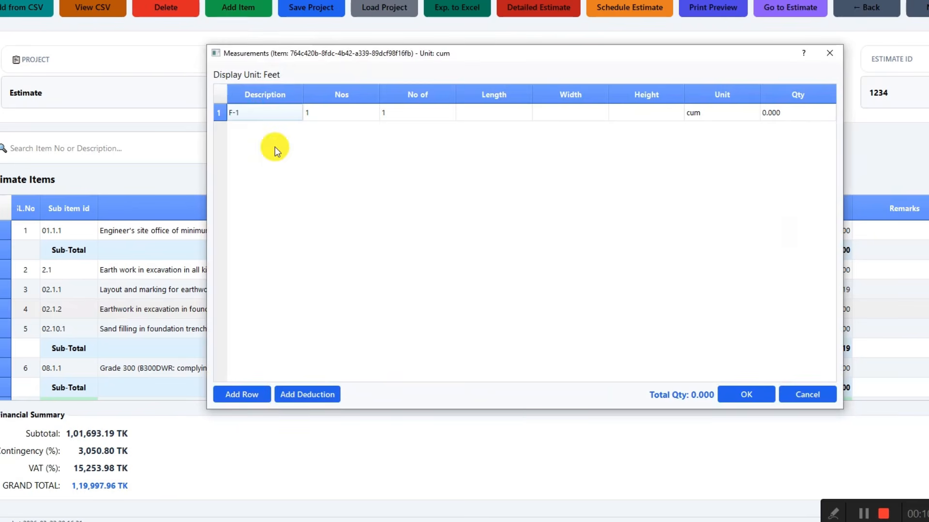
pyautogui.doubleClick(499, 120)
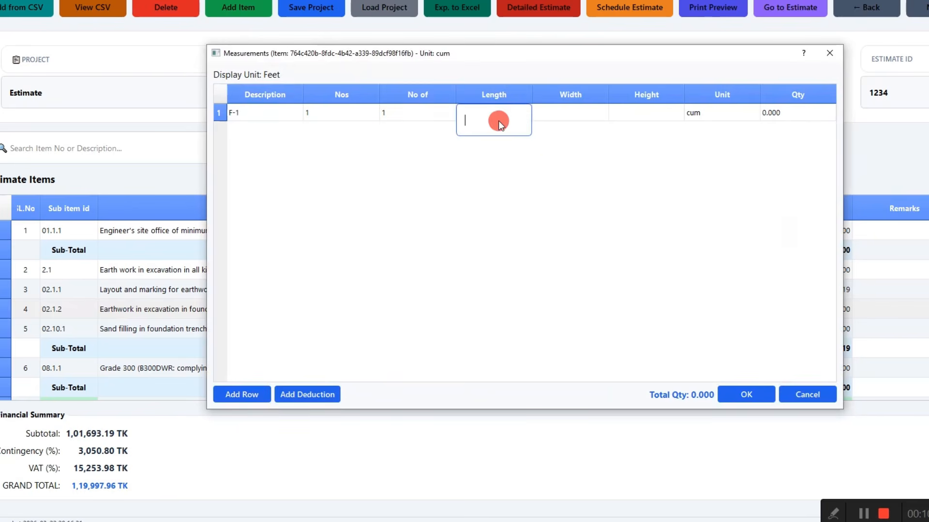
pyautogui.write('10')
pyautogui.doubleClick(581, 114)
pyautogui.write('1')
# Step: Set the F-1 row's length and width to 2.5 and its height to 2
pyautogui.doubleClick(504, 114)
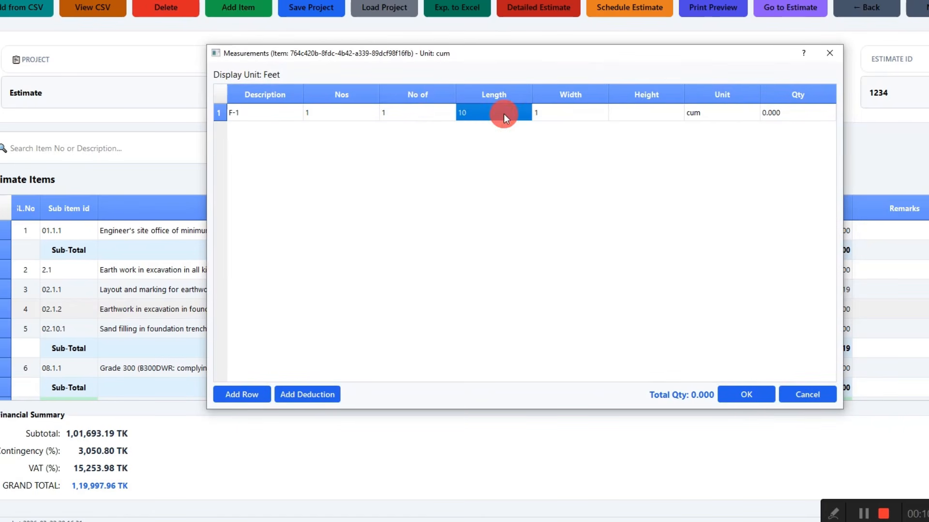
pyautogui.write('2.5')
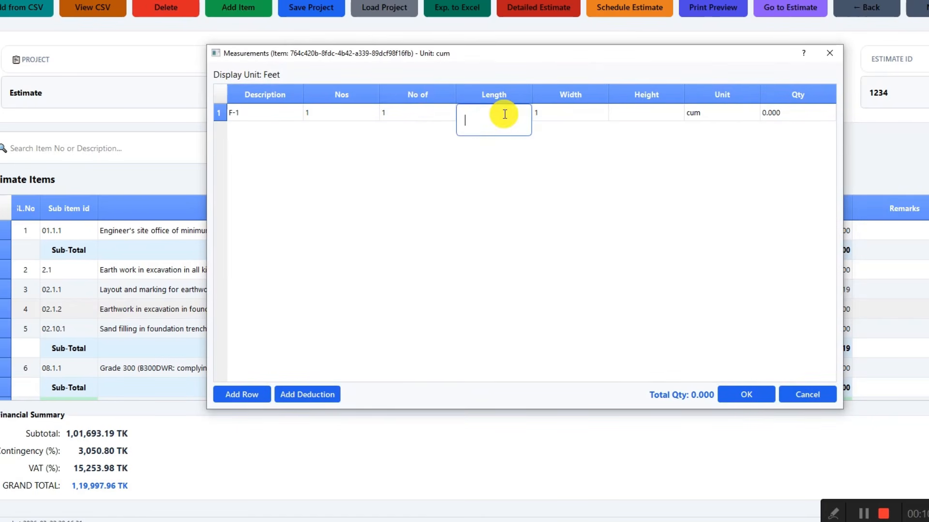
pyautogui.doubleClick(558, 115)
pyautogui.write('2.56')
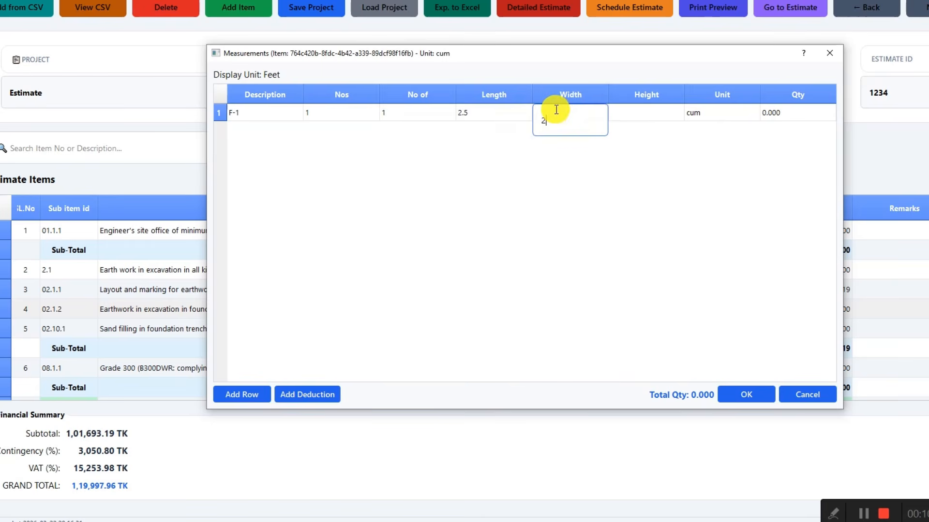
pyautogui.press('BackSpace')
pyautogui.click(627, 112)
pyautogui.doubleClick(627, 112)
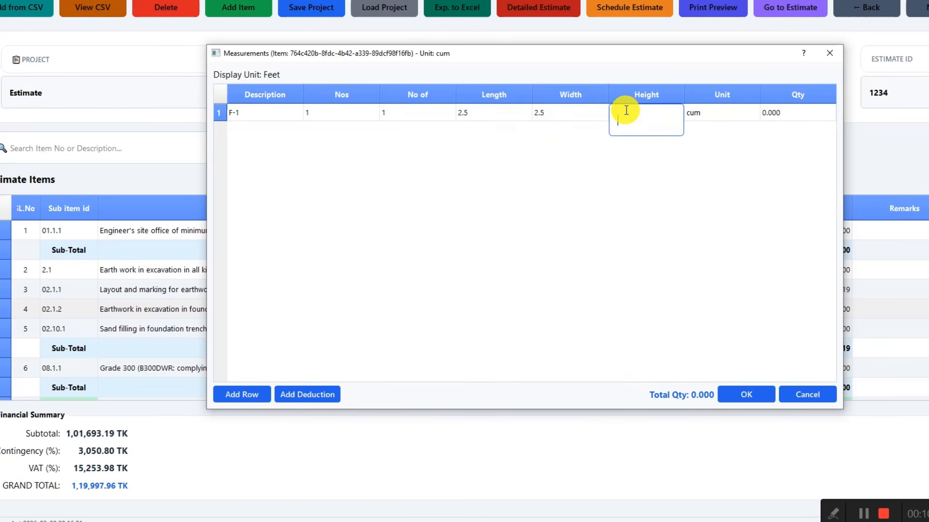
pyautogui.write('2')
pyautogui.press('Return')
# Step: Duplicate the F-1 measurement row by adding a row and pasting a copy, and delete the leftover blank row
pyautogui.click(248, 394)
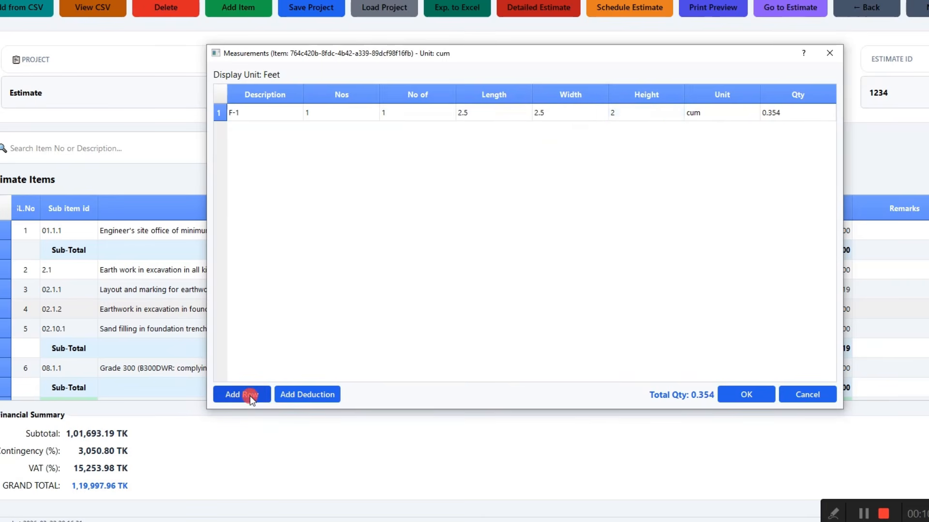
pyautogui.click(264, 112)
pyautogui.rightClick(264, 111)
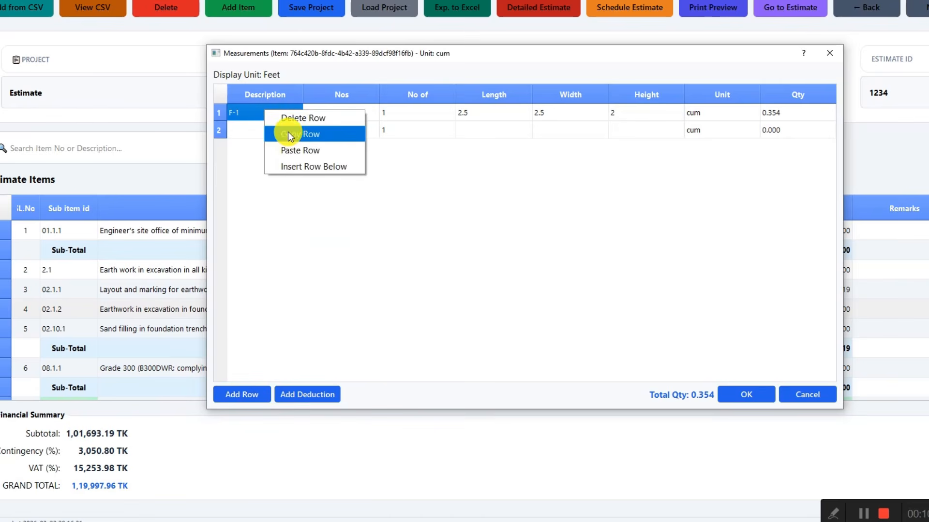
pyautogui.click(257, 133)
pyautogui.rightClick(257, 132)
pyautogui.click(289, 173)
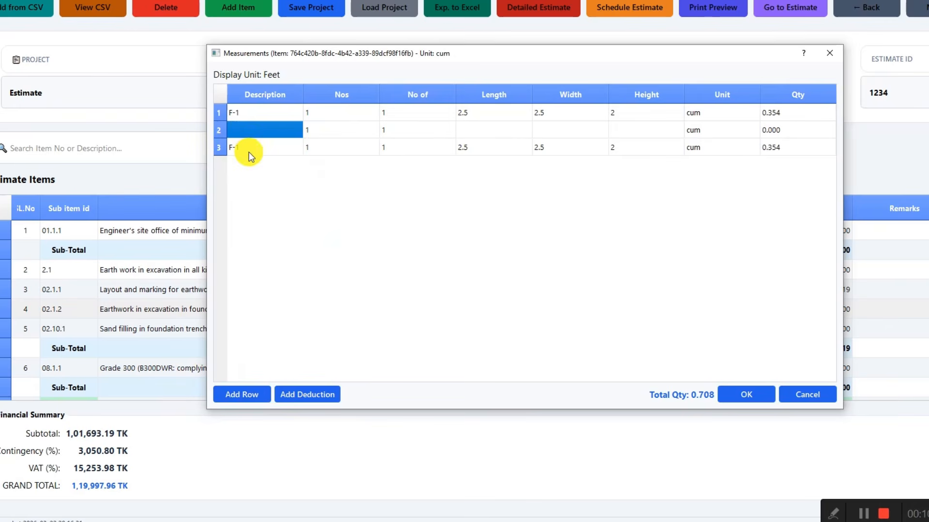
pyautogui.rightClick(258, 132)
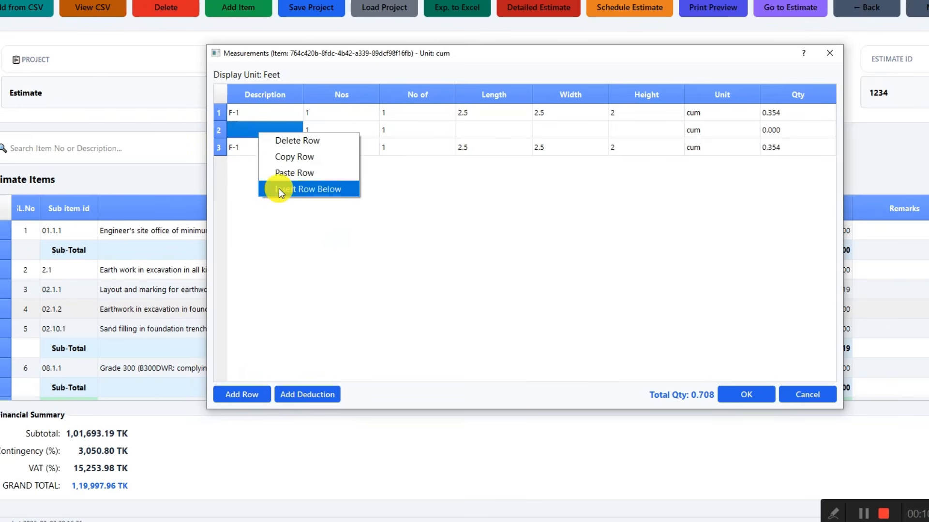
pyautogui.click(309, 143)
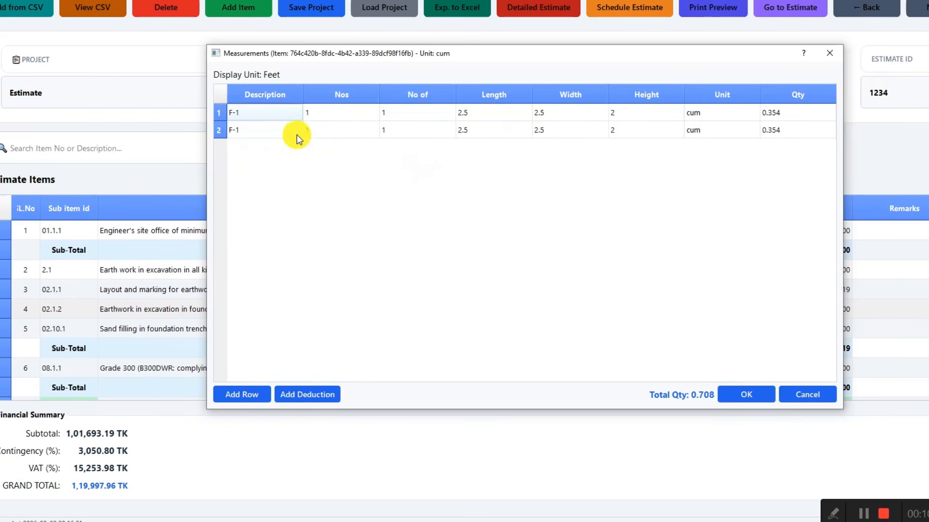
# Step: Rename the copied measurement row as "F-2"
pyautogui.doubleClick(246, 132)
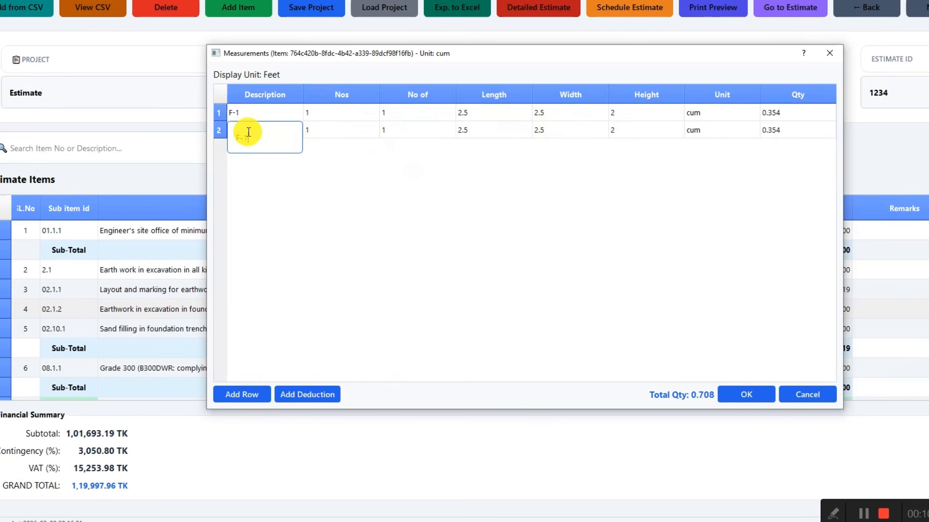
pyautogui.write('2')
pyautogui.press('Return')
# Step: Set the F-2 row's length and width to 1.5 and apply the measurements to item 02.1.2
pyautogui.doubleClick(493, 129)
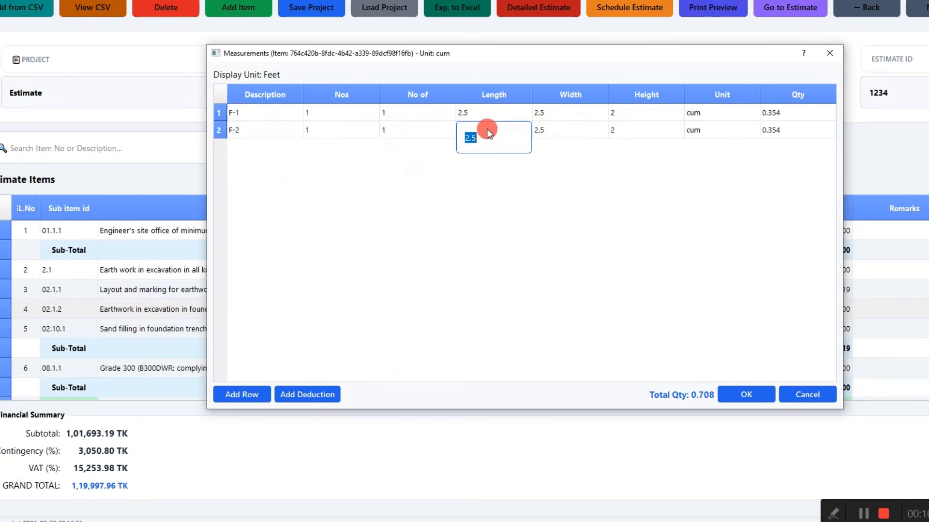
pyautogui.write('1.5')
pyautogui.doubleClick(551, 132)
pyautogui.write('1.5')
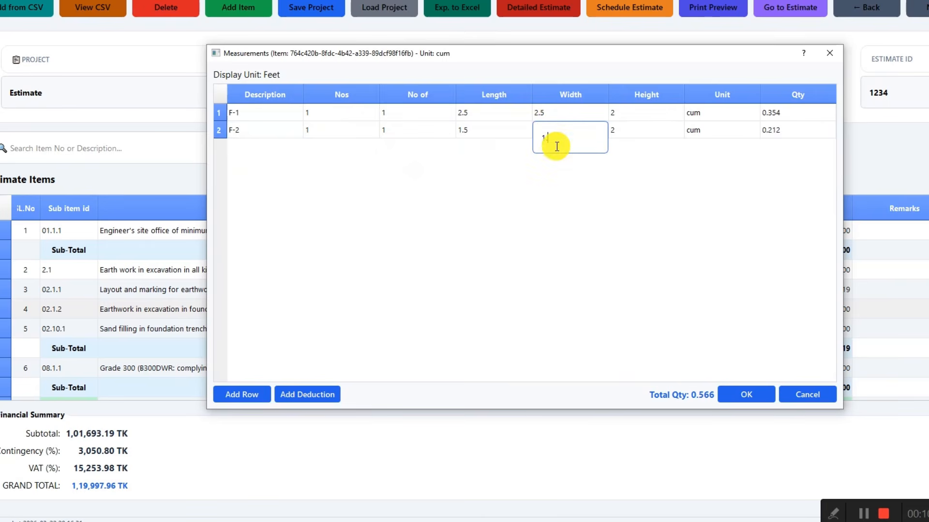
pyautogui.press('Tab')
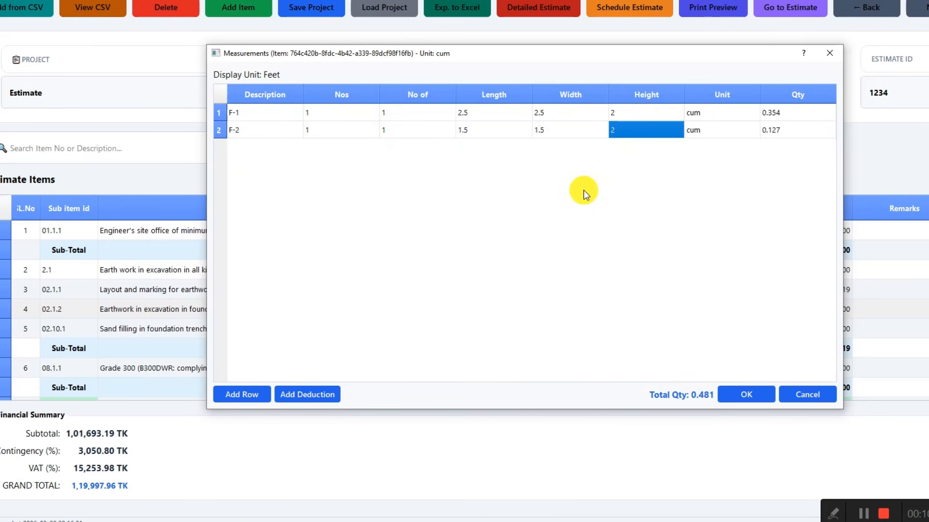
pyautogui.click(737, 391)
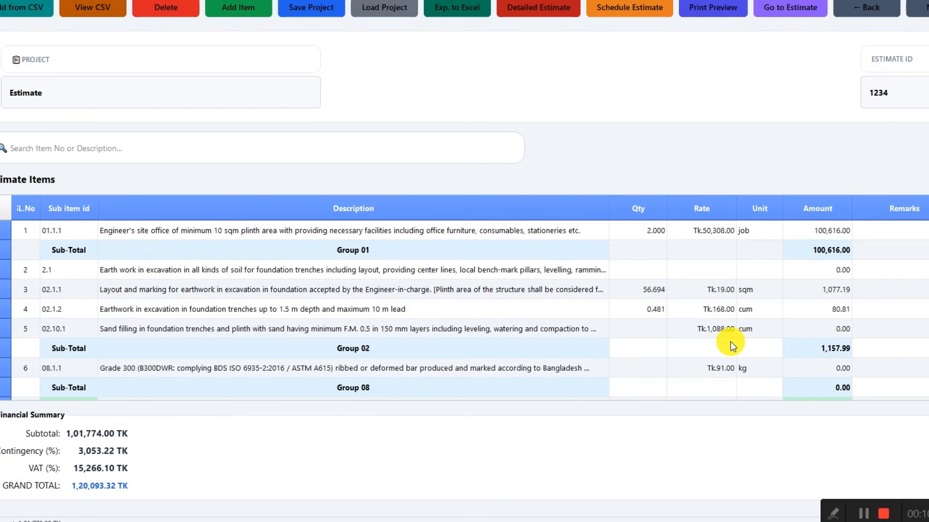
# Step: Open the estimate's print preview, enlarge its window, and set the zoom to 100%
pyautogui.click(714, 8)
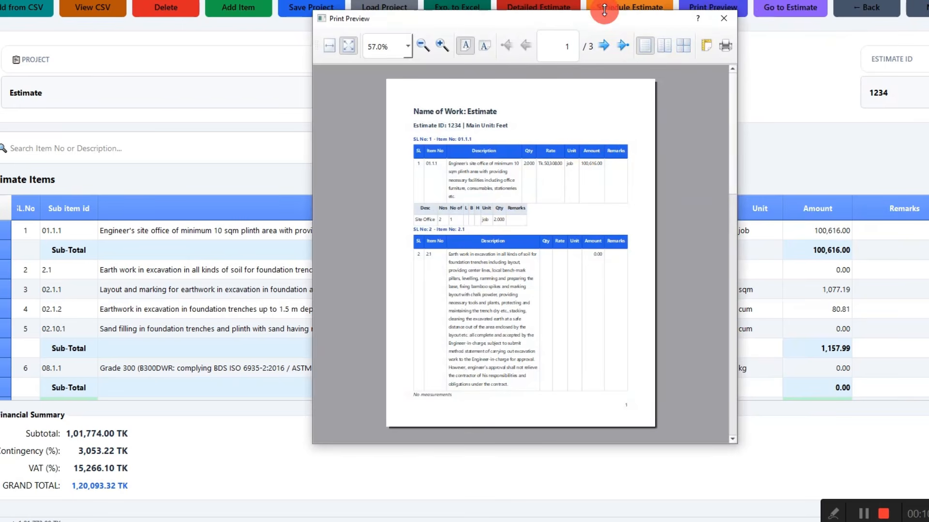
pyautogui.moveTo(604, 10); pyautogui.dragTo(604, 0)
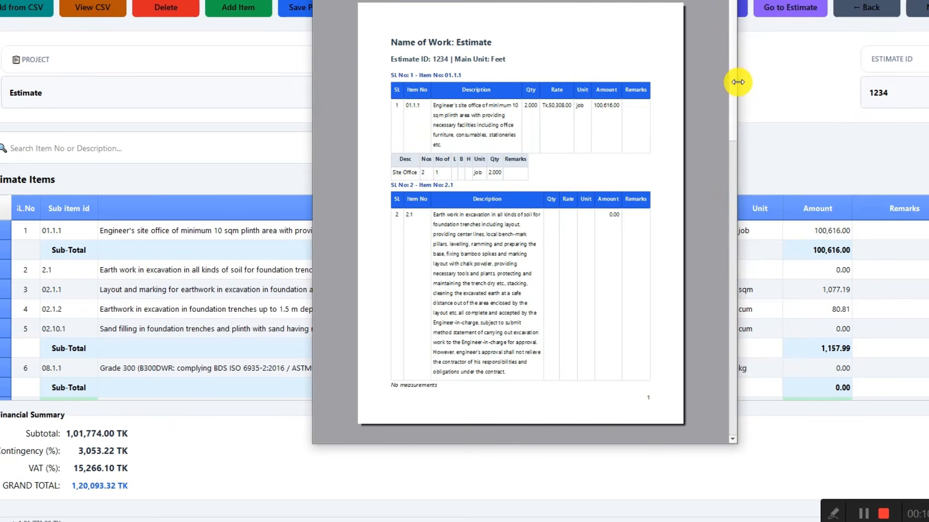
pyautogui.moveTo(736, 83); pyautogui.dragTo(860, 78)
pyautogui.click(385, 2)
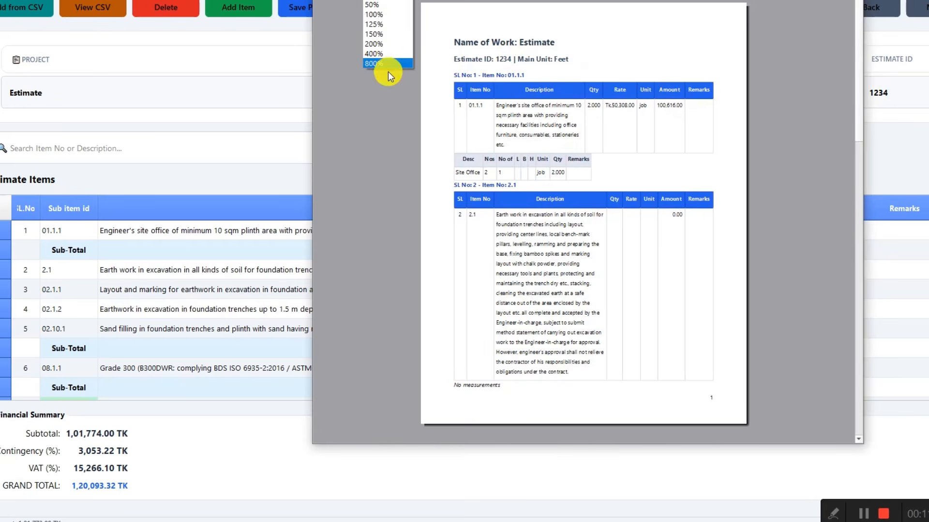
pyautogui.click(379, 17)
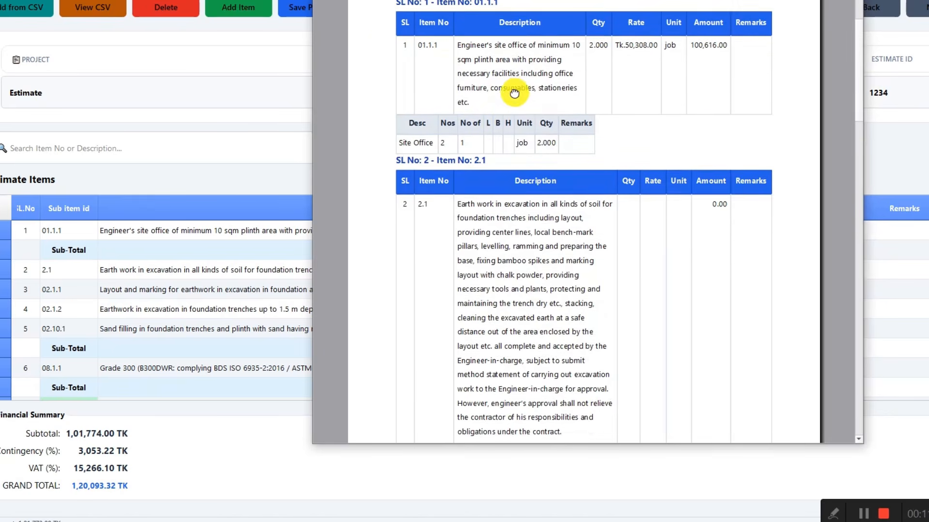
# Step: Review the item tables, measurement rows, and total across the previewed estimate pages, and close the preview
pyautogui.scroll(1, 493, 84)
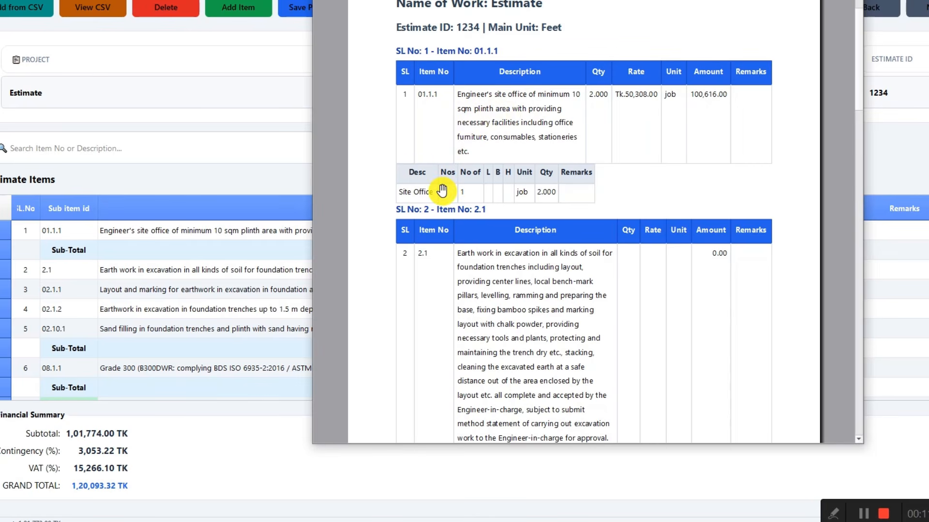
pyautogui.scroll(-10, 571, 97)
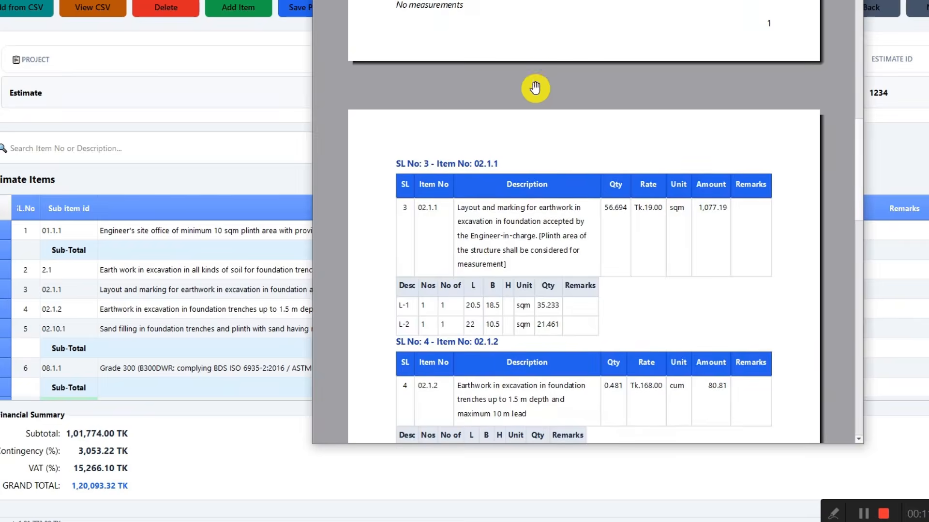
pyautogui.scroll(-2, 532, 96)
pyautogui.scroll(-2, 527, 218)
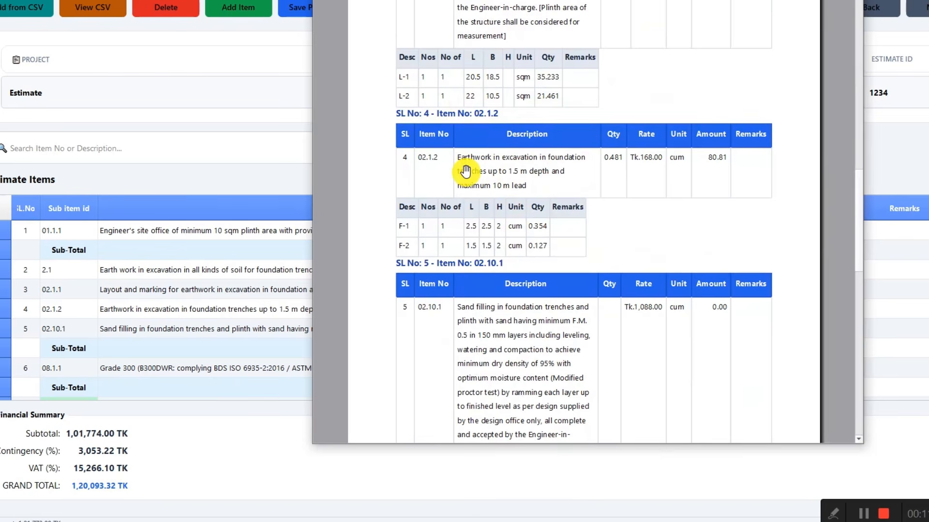
pyautogui.scroll(-9, 473, 270)
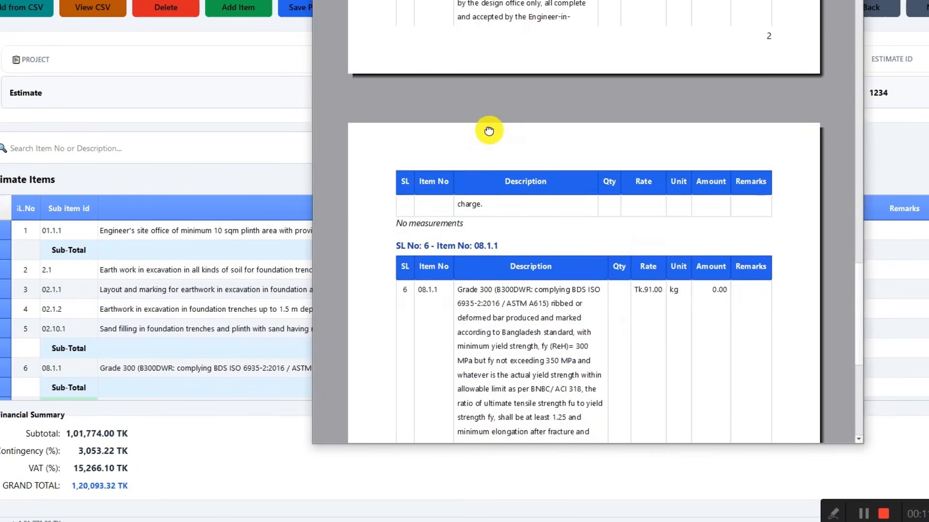
pyautogui.scroll(-7, 489, 131)
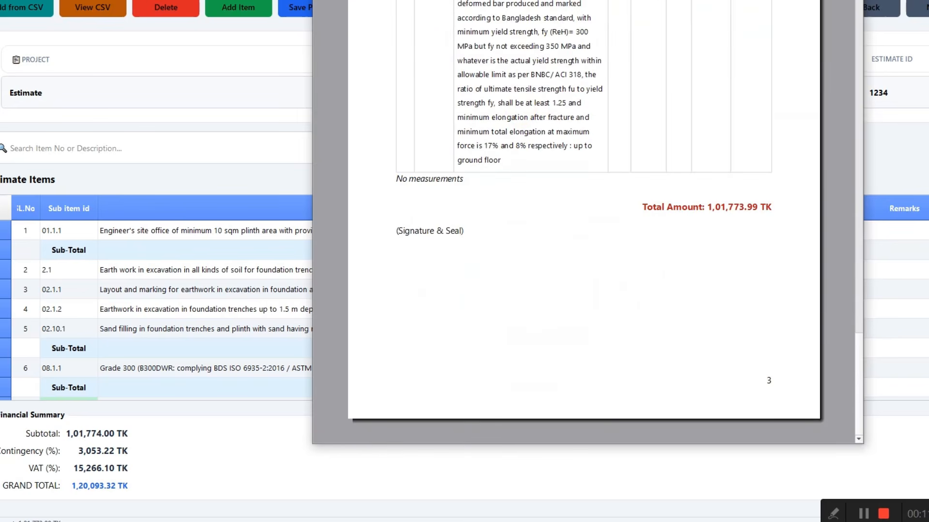
pyautogui.moveTo(547, 1); pyautogui.dragTo(423, 92)
pyautogui.click(725, 83)
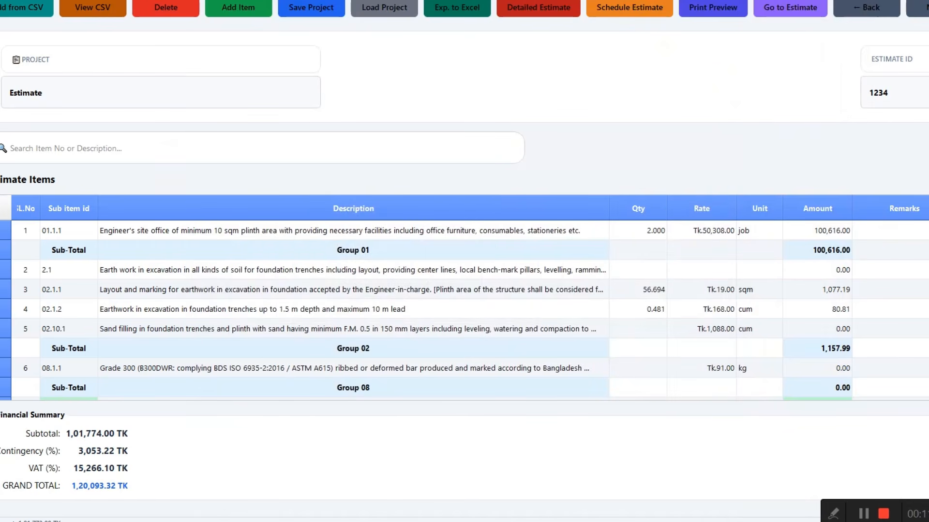
# Step: Try adding a material to the rate analysis of site office item 01.1.1, and cancel the analysis
pyautogui.doubleClick(701, 231)
pyautogui.moveTo(377, 80); pyautogui.dragTo(329, 57)
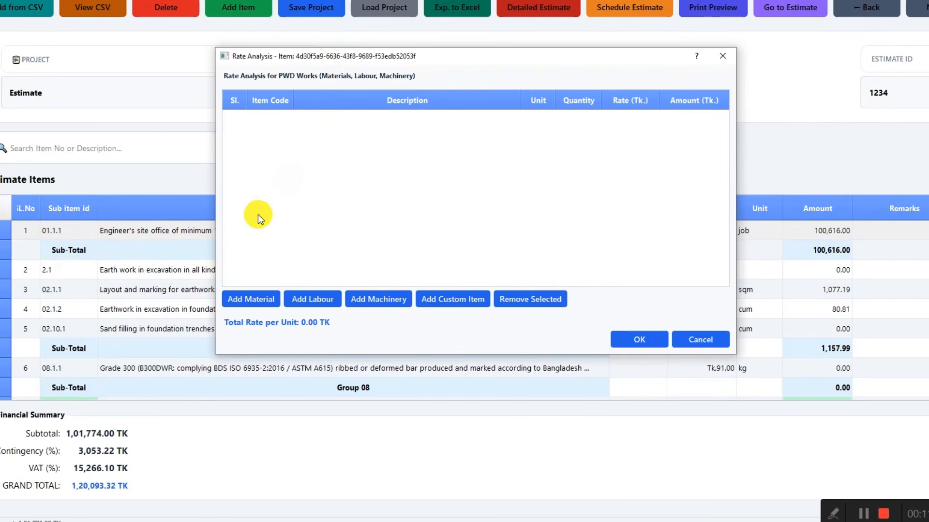
pyautogui.click(245, 299)
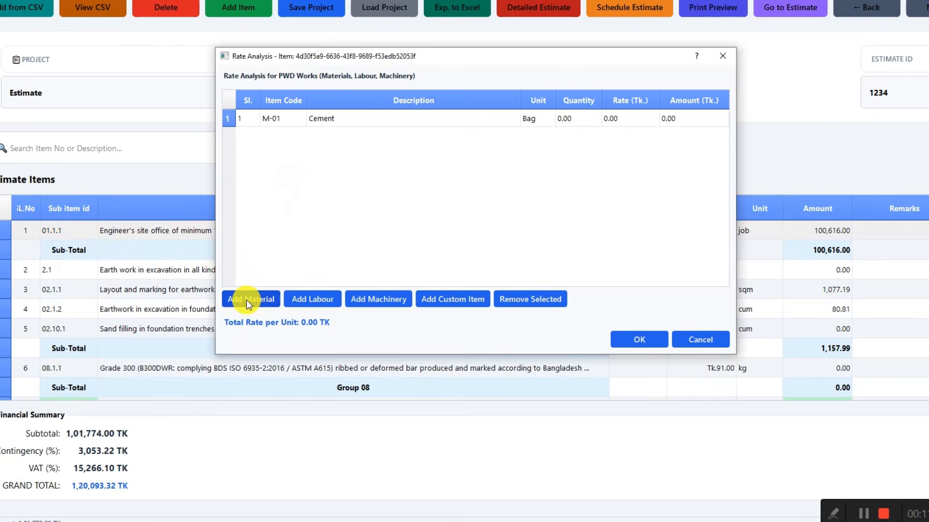
pyautogui.click(704, 339)
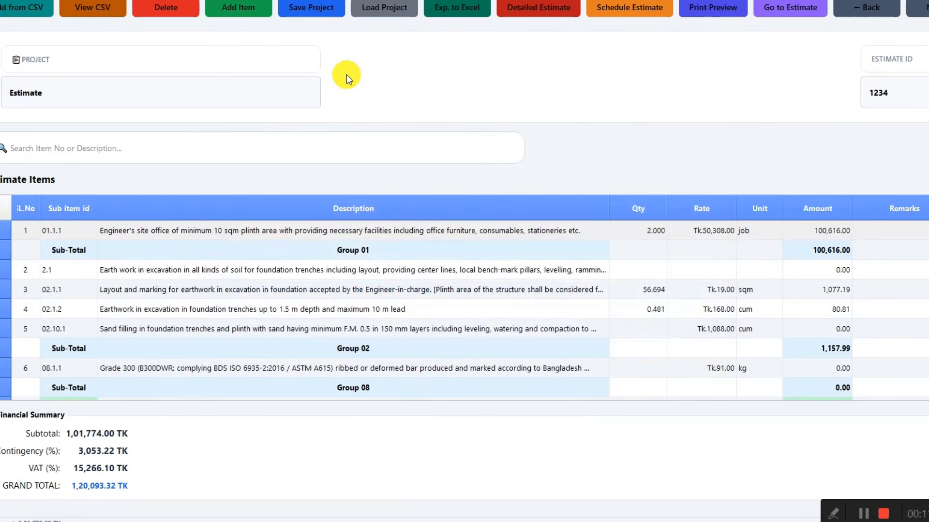
# Step: Save the estimate project and close the program
pyautogui.click(297, 13)
pyautogui.click(563, 250)
pyautogui.click(928, 1)
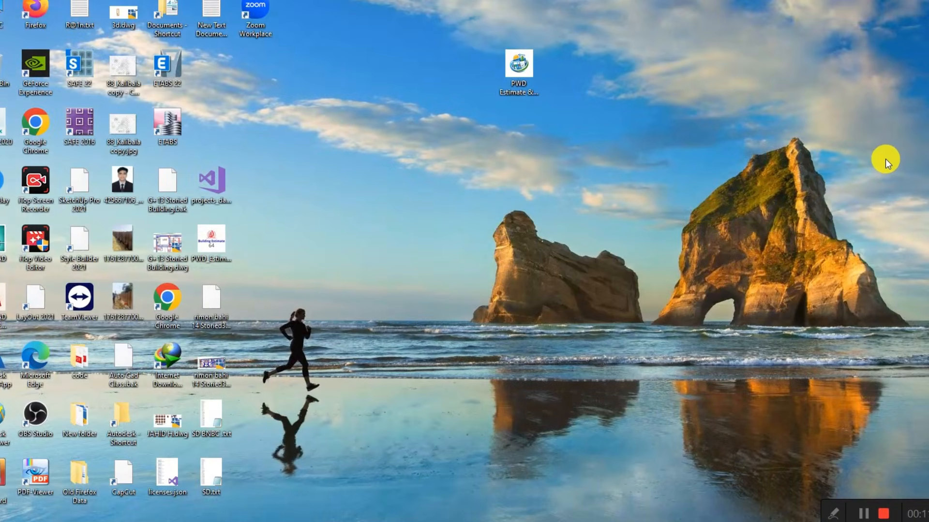
pyautogui.rightClick(760, 134)
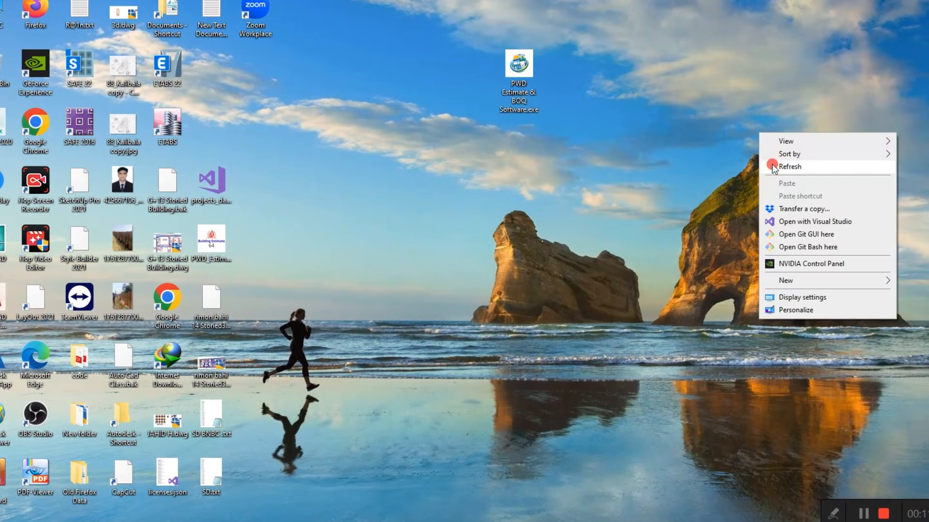
pyautogui.click(784, 166)
pyautogui.rightClick(567, 167)
pyautogui.click(577, 196)
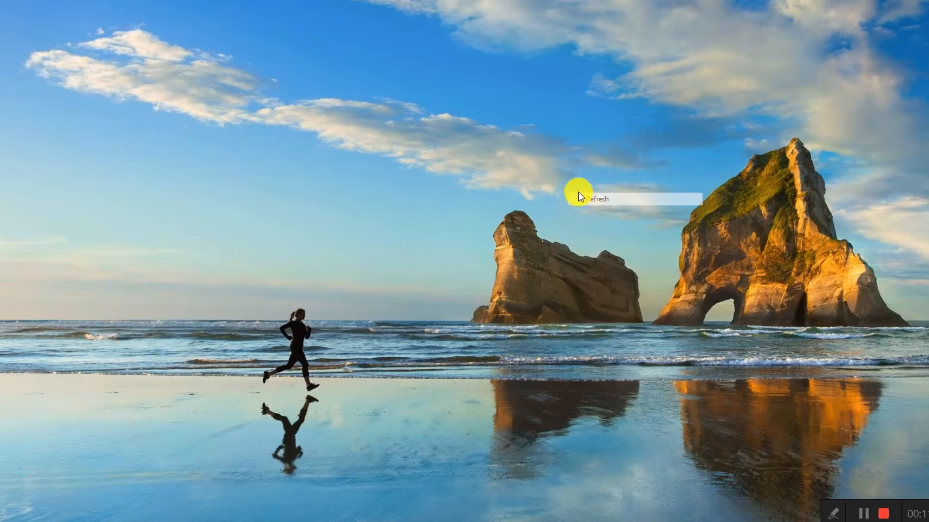
# Step: Start PWD Estimate & BOQ Software and bring up the file selection for loading an existing estimate project
pyautogui.doubleClick(500, 61)
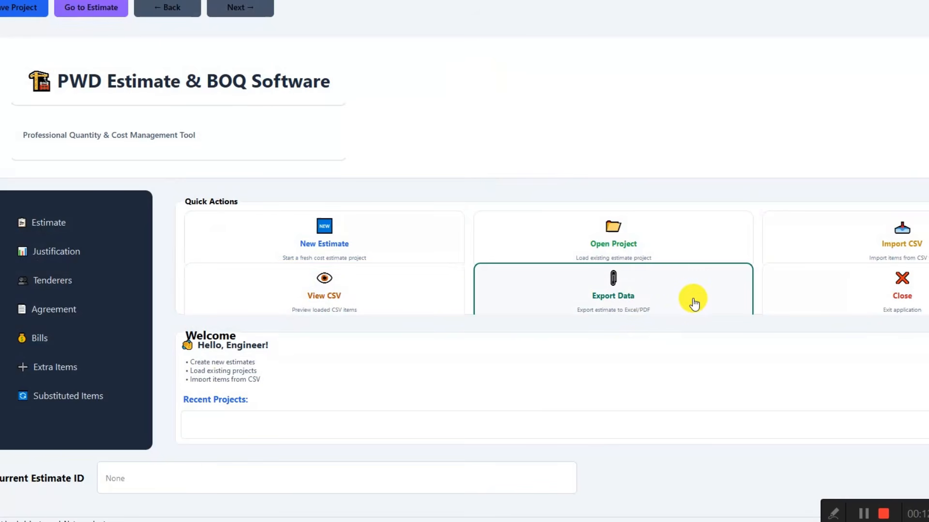
pyautogui.click(668, 255)
pyautogui.scroll(-2, 34, 159)
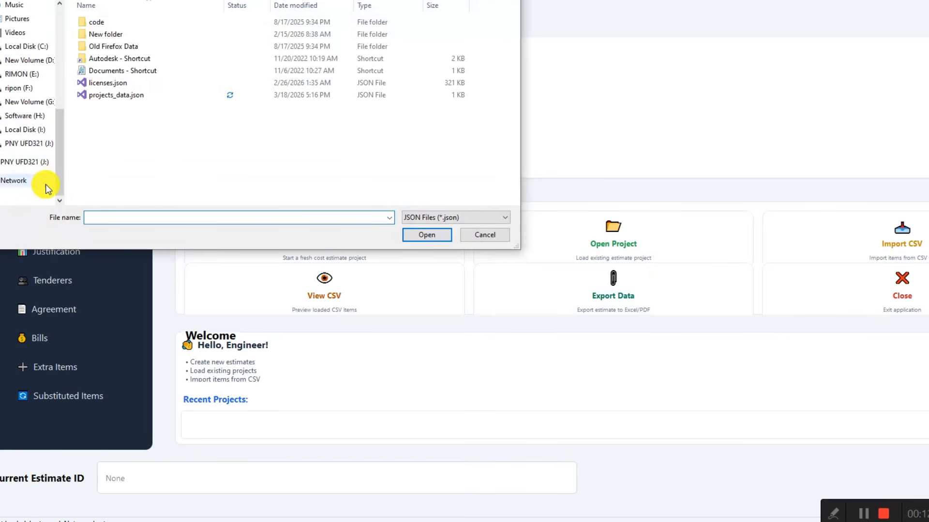
# Step: Search the Software (H:) and New Volume (G:) drives for the saved project file
pyautogui.click(30, 117)
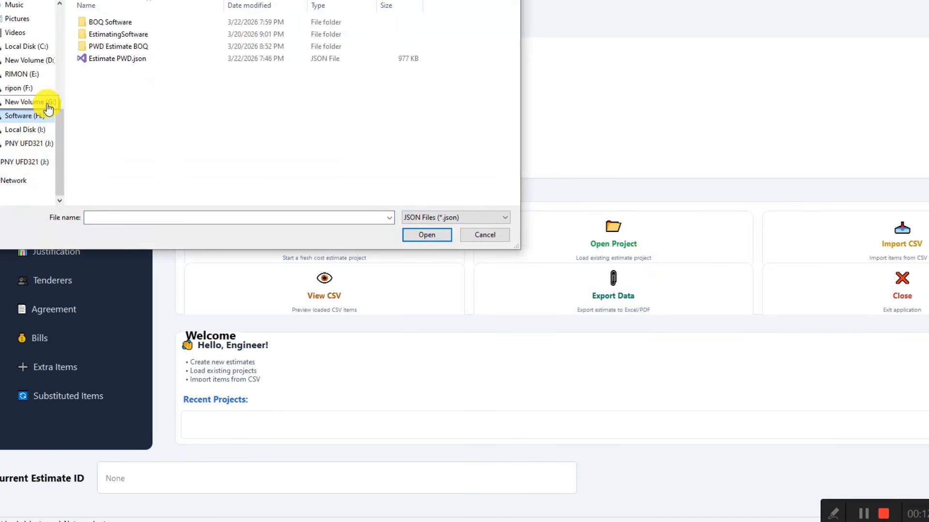
pyautogui.click(38, 102)
pyautogui.click(27, 116)
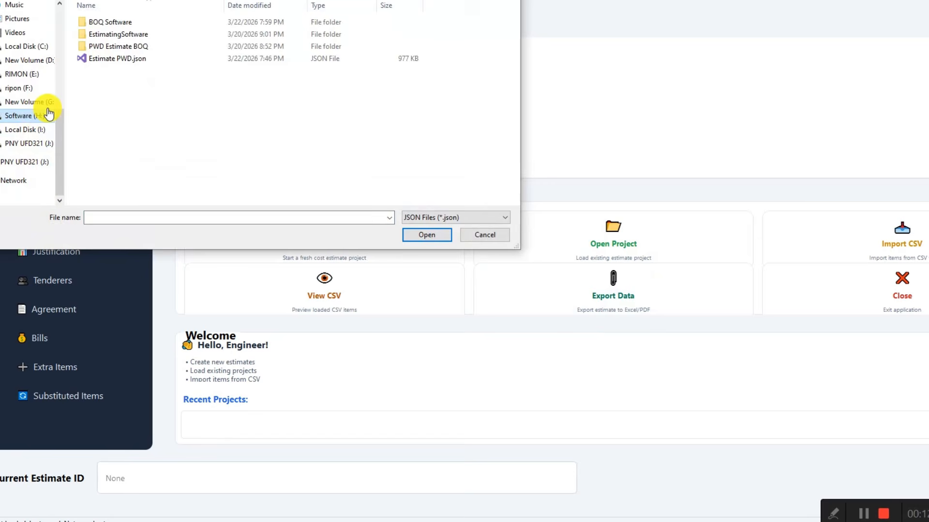
pyautogui.doubleClick(121, 35)
pyautogui.hotkey('alt', 'Left')
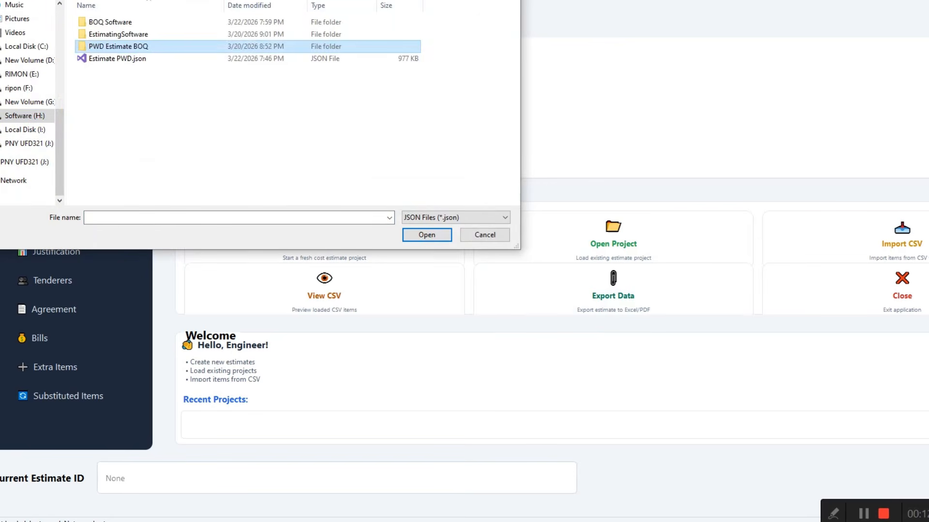
pyautogui.click(24, 90)
pyautogui.click(25, 102)
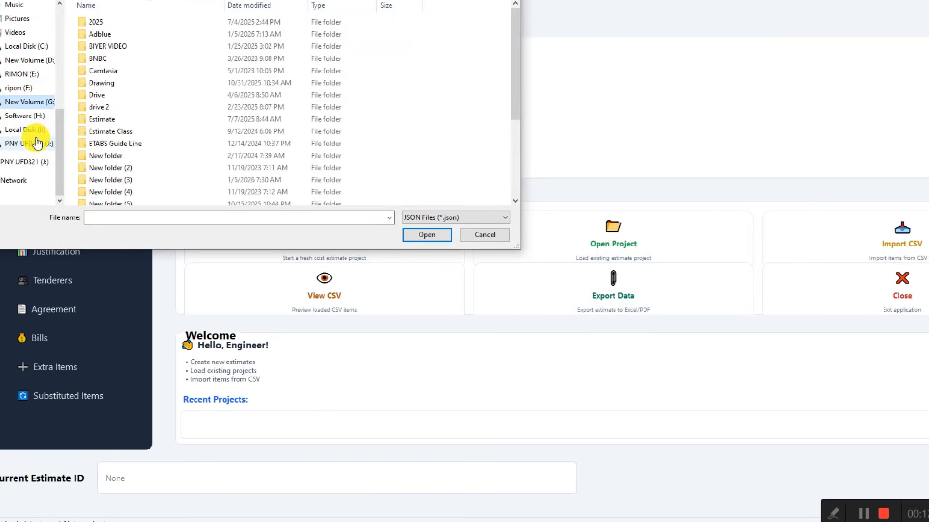
# Step: Open Office Project.json from Local Disk (I:) and check its estimate items down to the total row
pyautogui.click(37, 130)
pyautogui.doubleClick(122, 47)
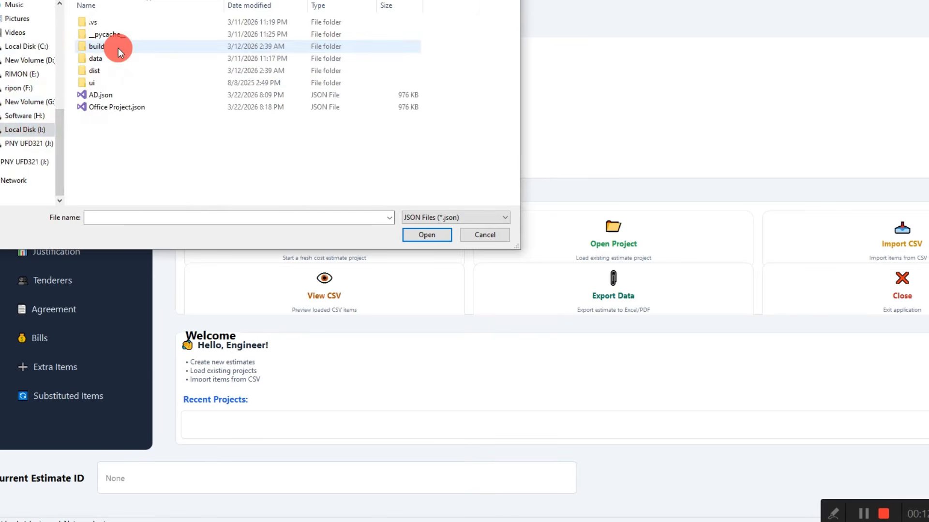
pyautogui.click(110, 107)
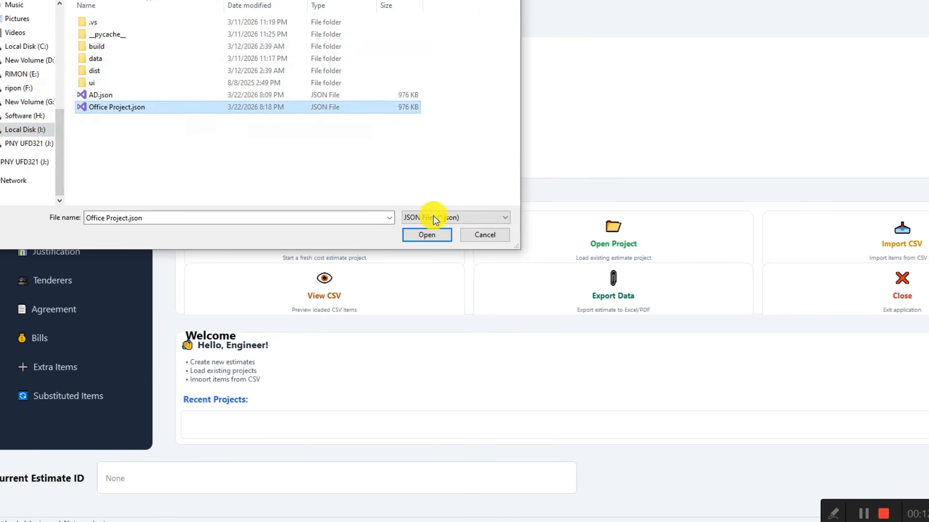
pyautogui.click(432, 235)
pyautogui.click(561, 246)
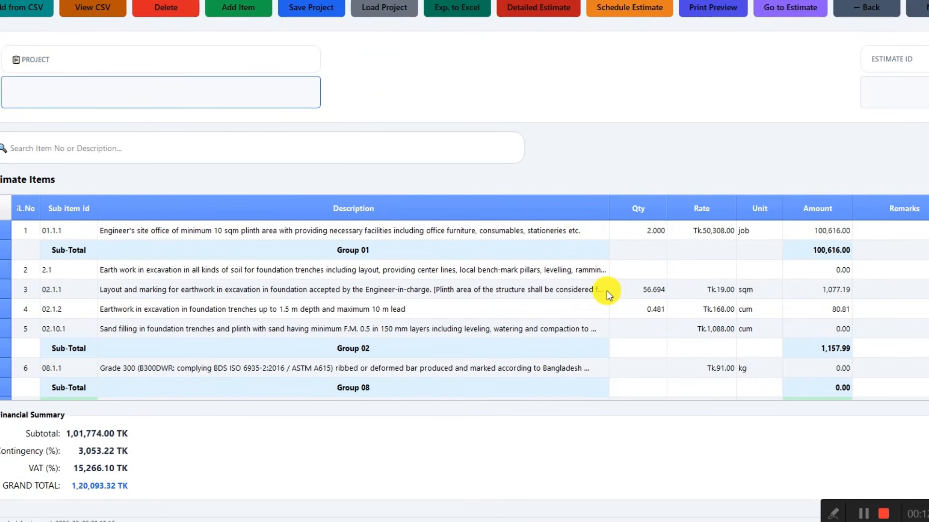
pyautogui.scroll(-1, 82, 349)
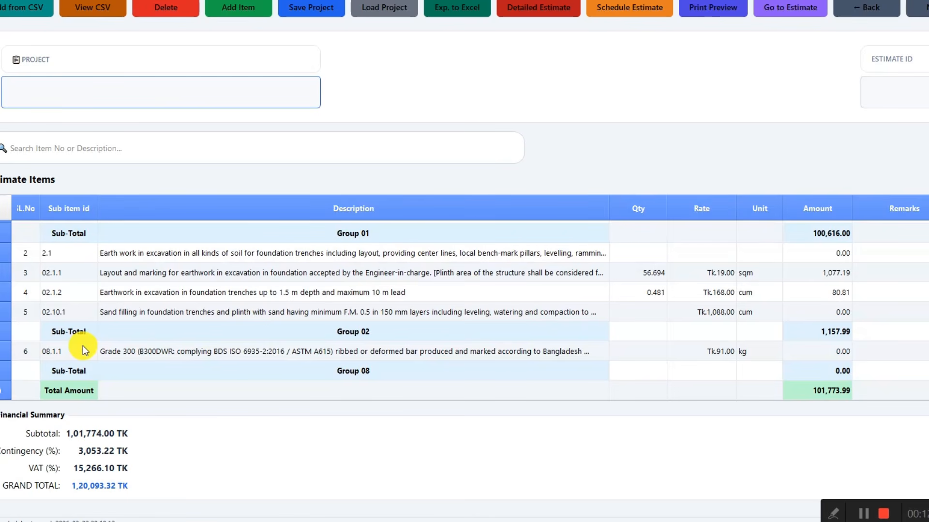
# Step: View the CSV item list, browse its item numbers and rates through group 03, and close it
pyautogui.click(97, 9)
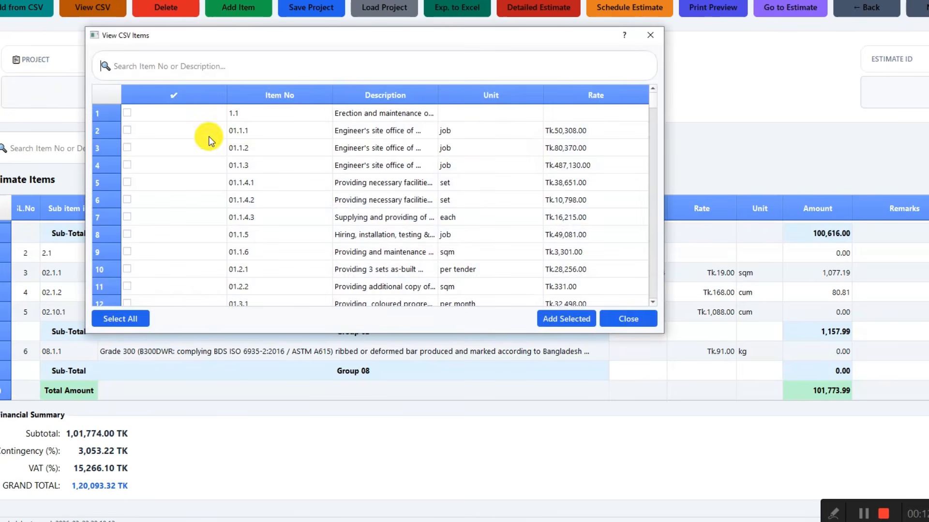
pyautogui.moveTo(372, 44); pyautogui.dragTo(415, 45)
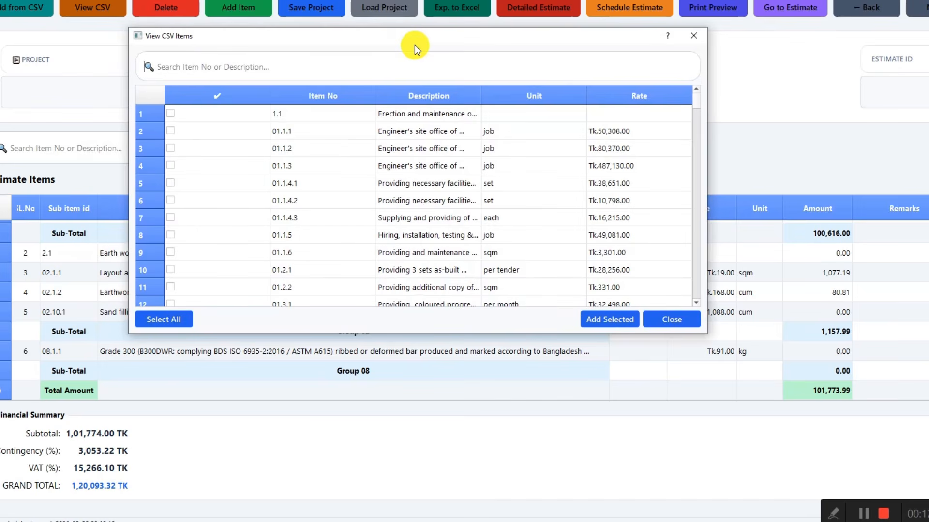
pyautogui.scroll(-18, 379, 214)
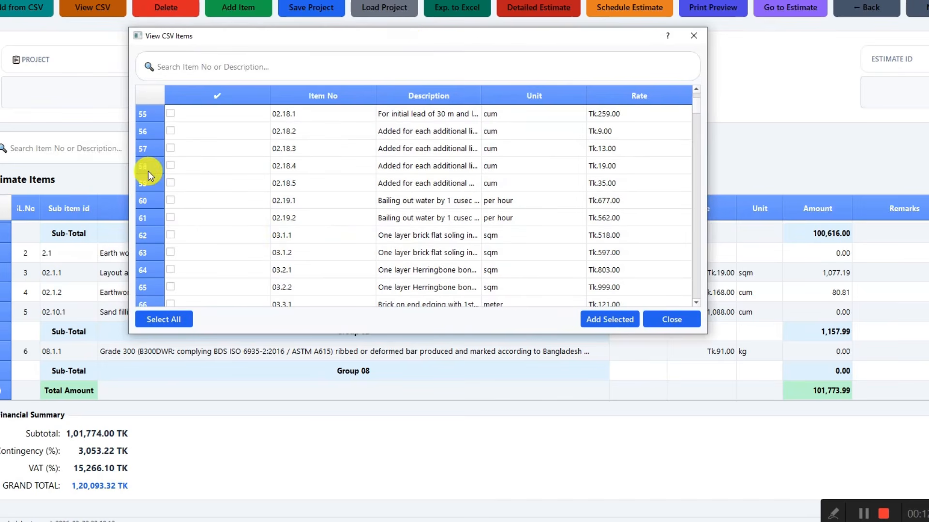
pyautogui.click(691, 38)
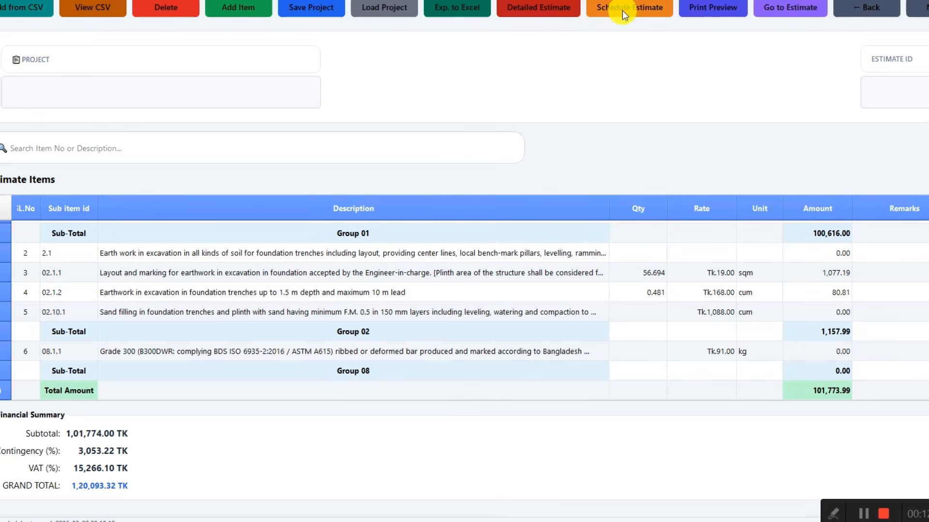
# Step: Highlight the estimate's item rows, view the software's version and developer information, and close it
pyautogui.moveTo(311, 230); pyautogui.dragTo(307, 385)
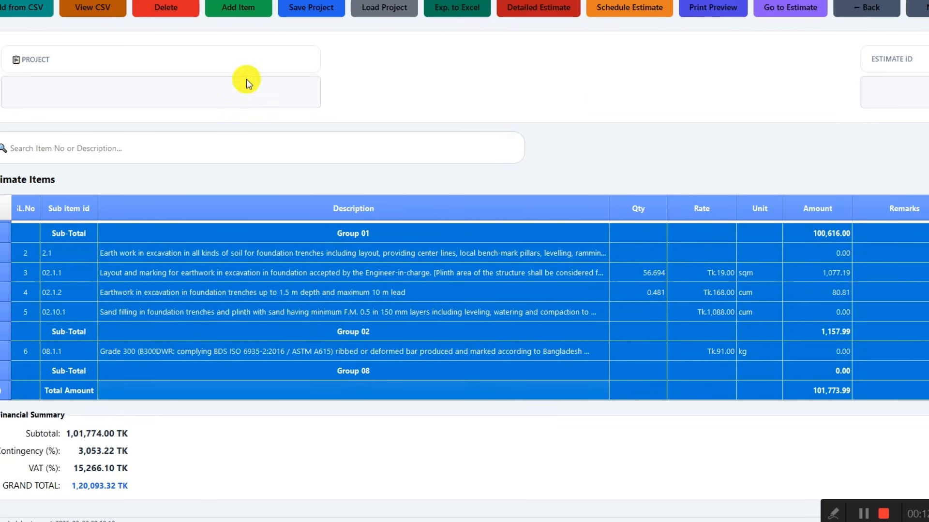
pyautogui.click(257, 4)
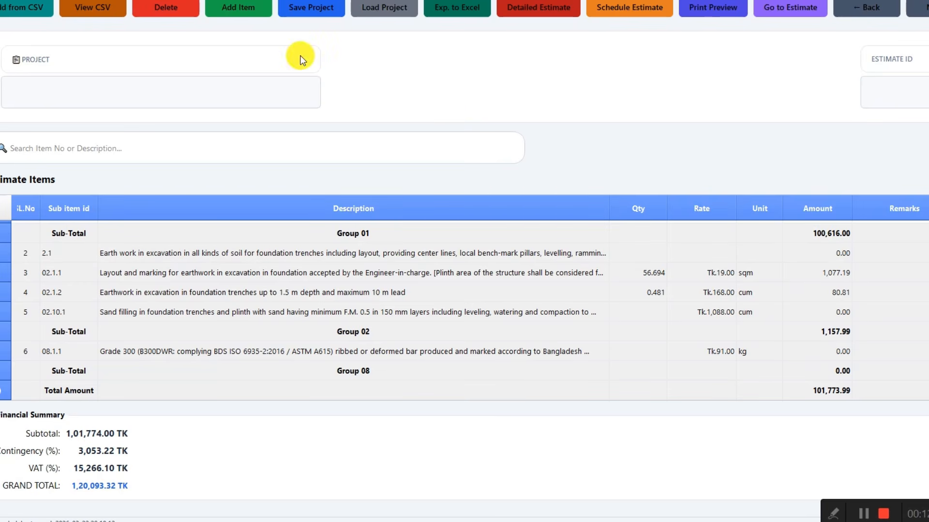
pyautogui.click(234, 6)
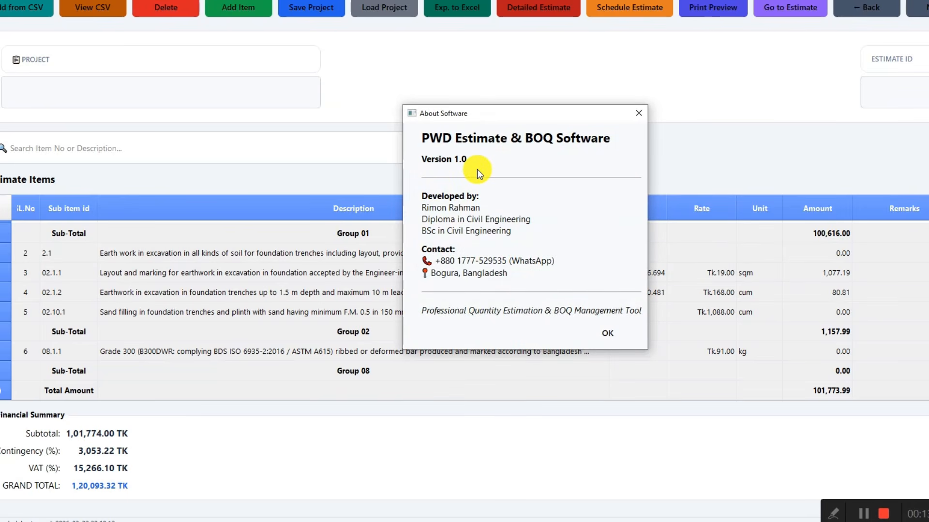
pyautogui.click(631, 114)
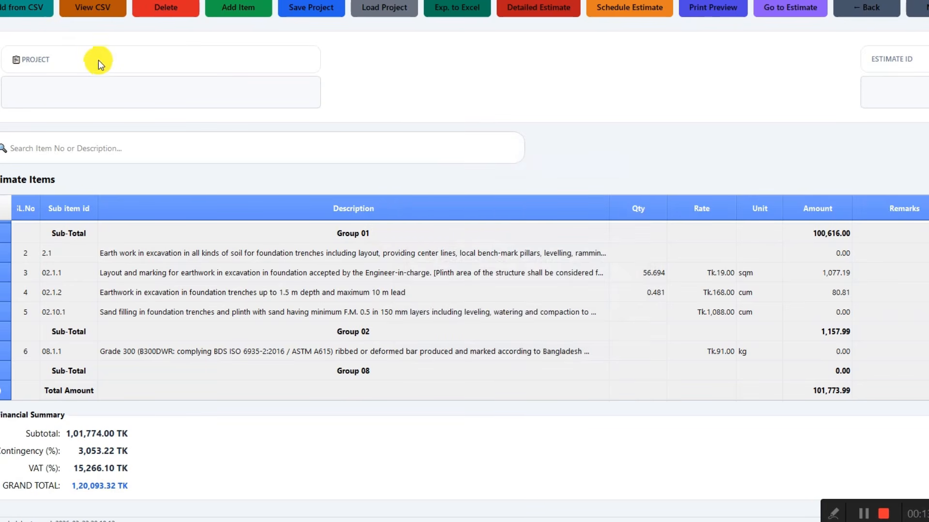